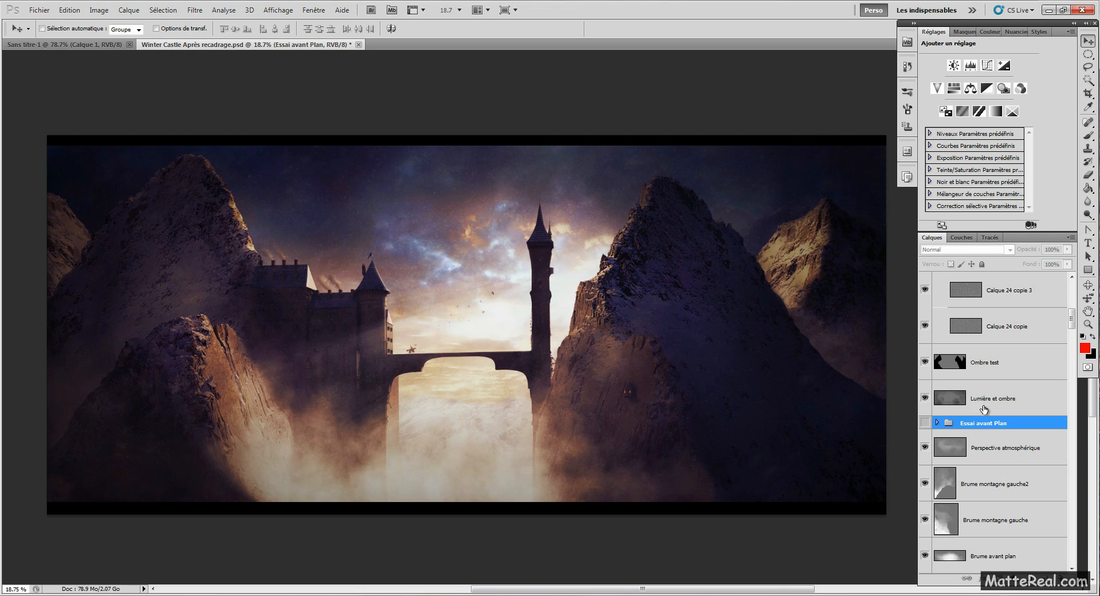
Compare the image with and without the "Lumière et ombre" layer, and view that layer alone against the transparency grid
{"action": "left_click", "coordinate": [994, 401]}
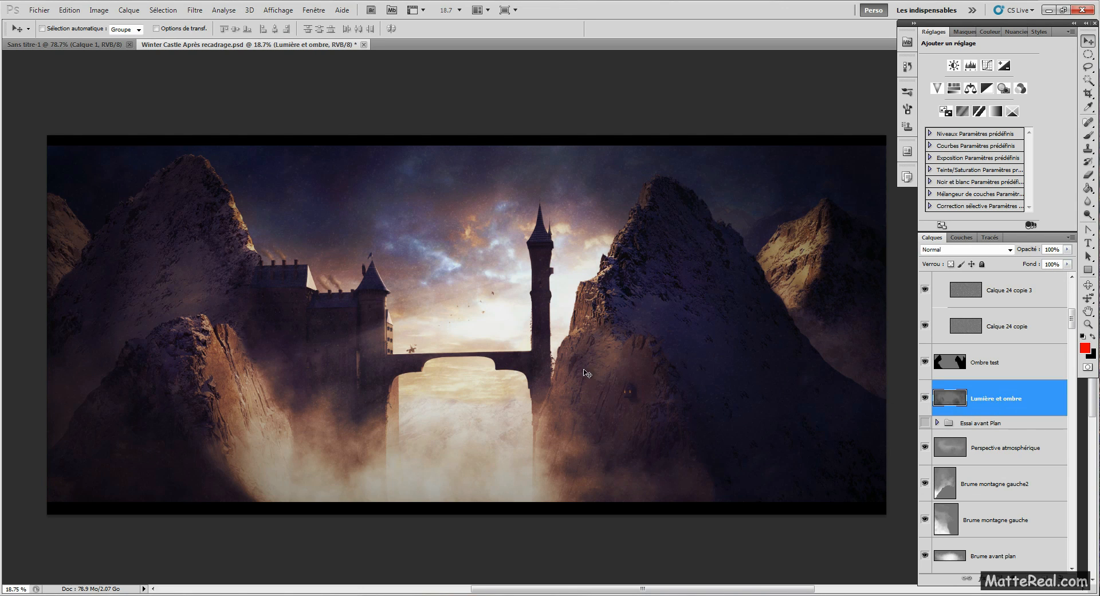
{"action": "left_click", "coordinate": [925, 399]}
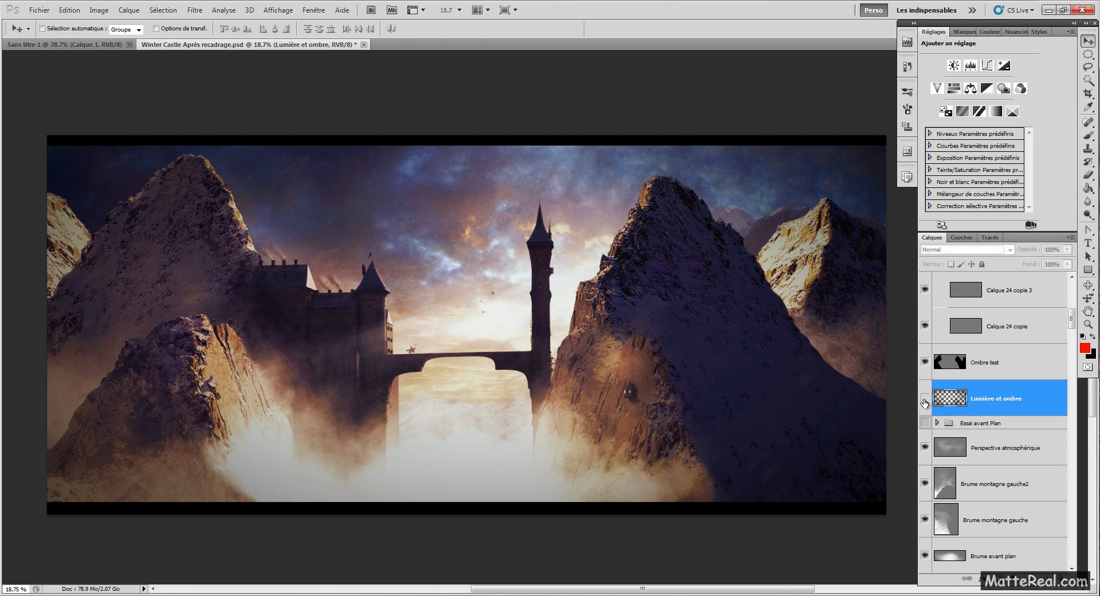
{"action": "left_click", "coordinate": [924, 401]}
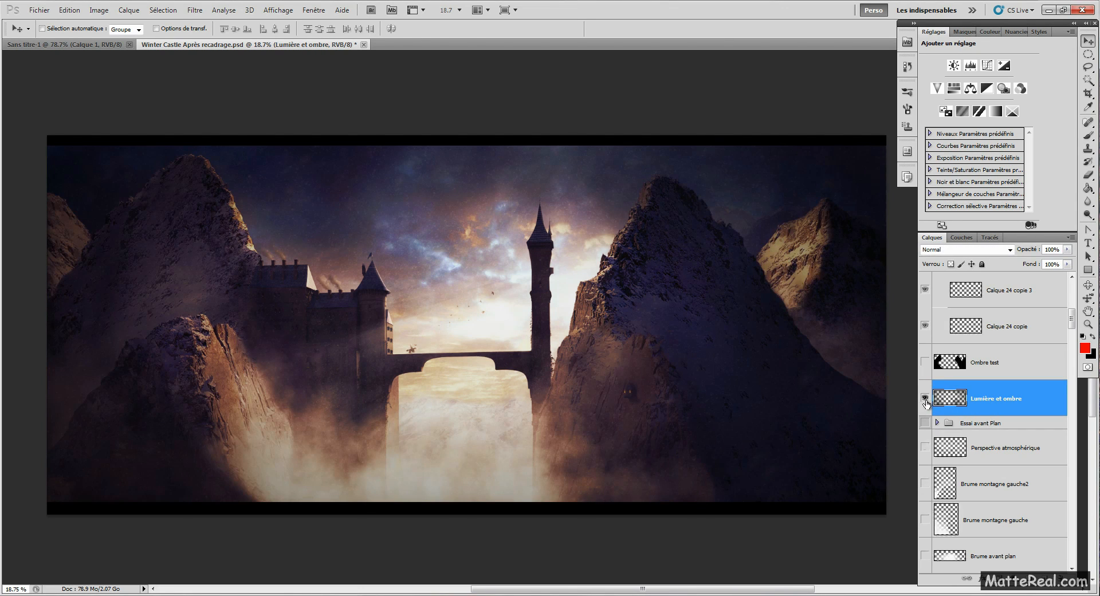
{"action": "left_click", "coordinate": [925, 400], "text": "alt"}
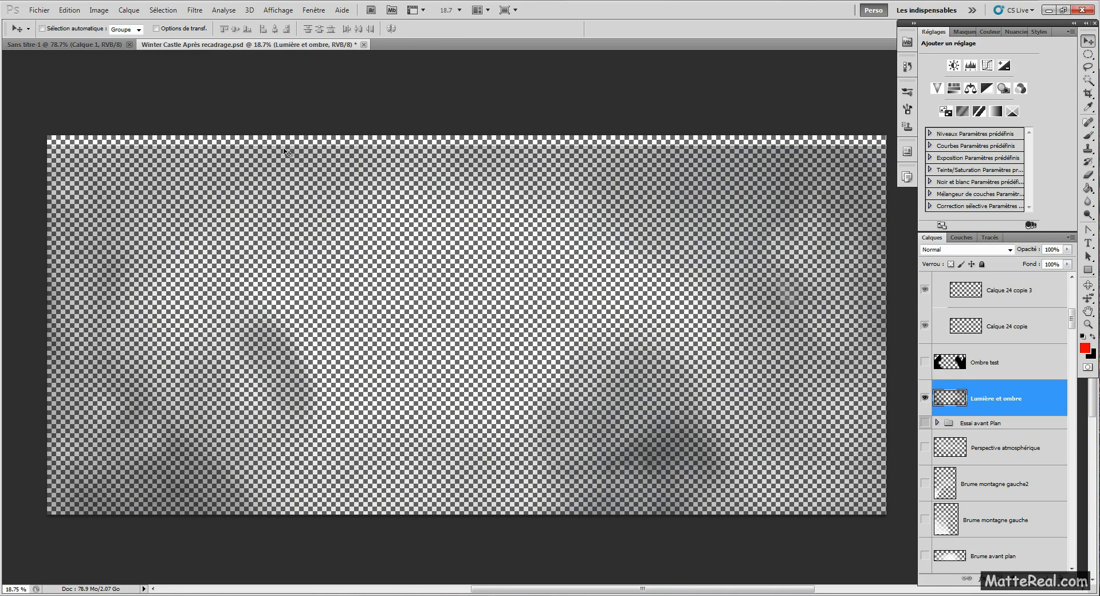
{"action": "left_click", "coordinate": [925, 400], "text": "alt"}
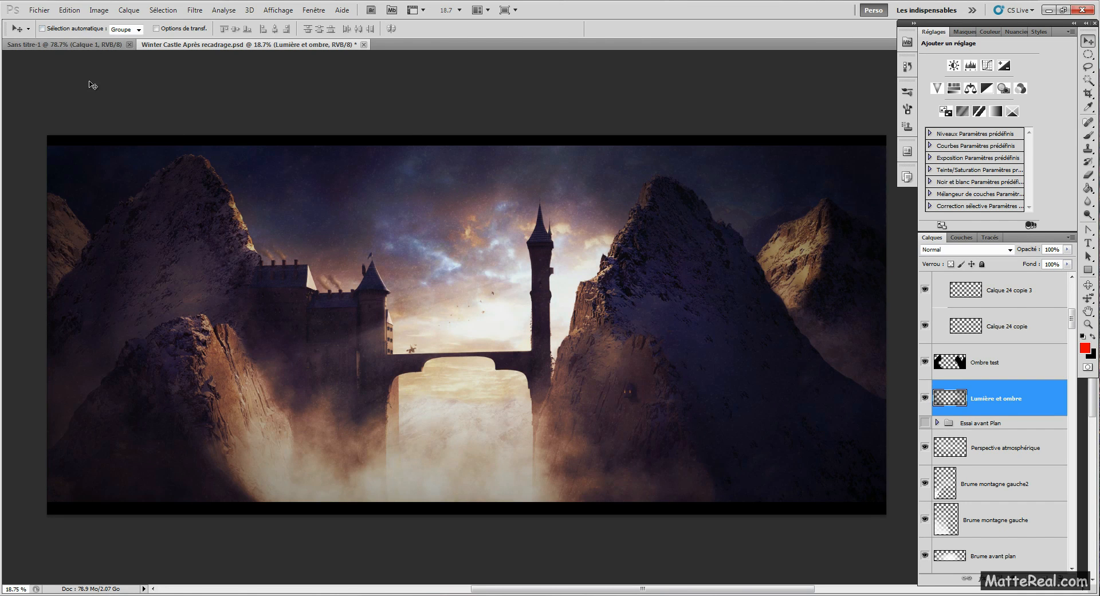
Make the transparency grid a uniform grey in the preferences, setting the white grid colour's Lab lightness to 50
{"action": "left_click", "coordinate": [66, 9]}
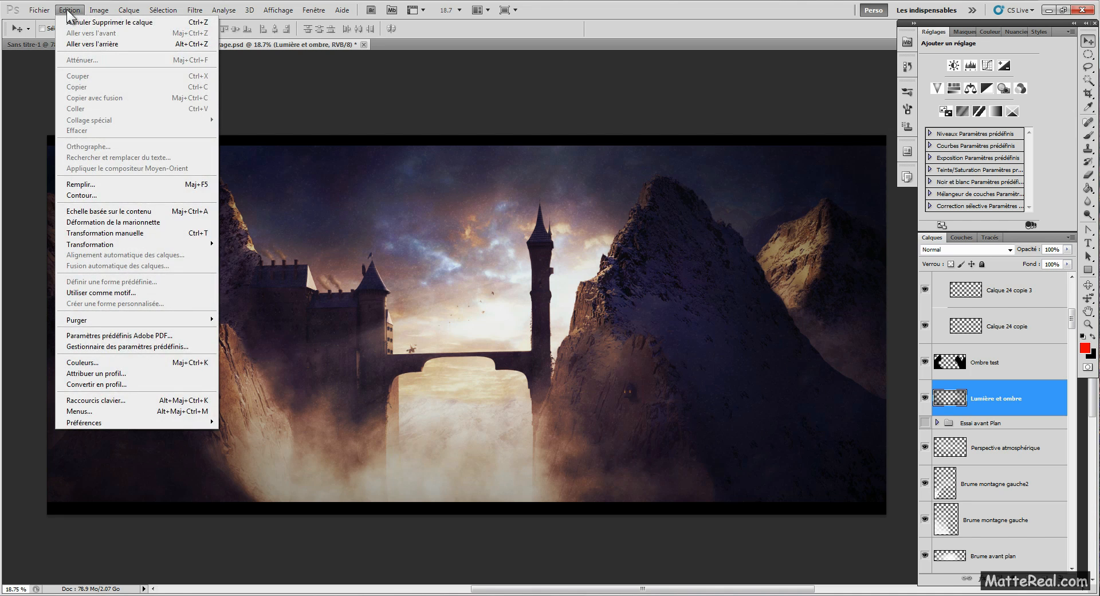
{"action": "mouse_move", "coordinate": [151, 424]}
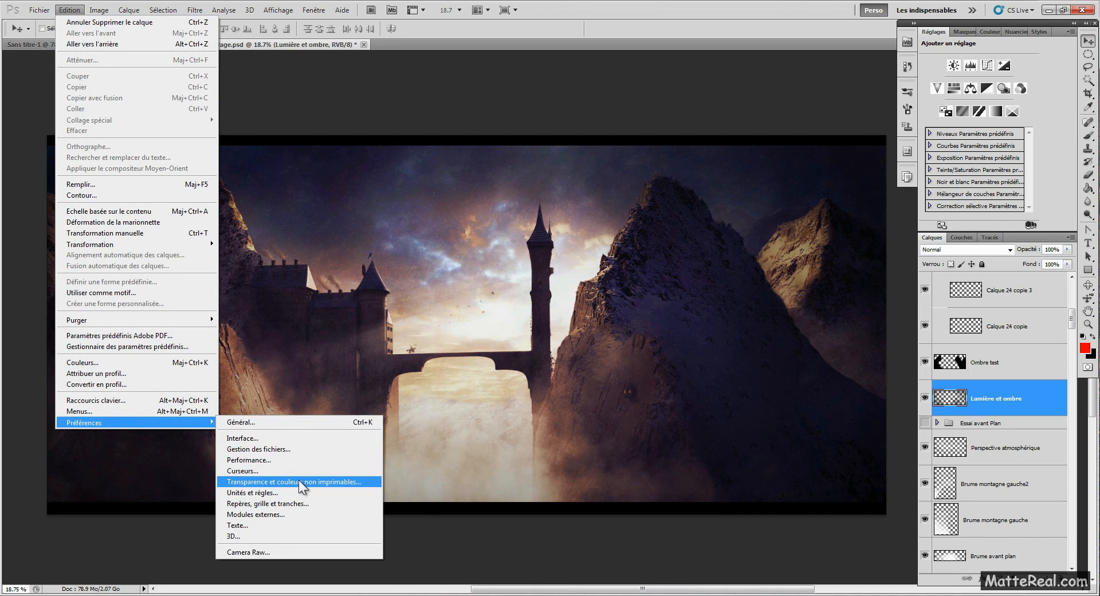
{"action": "left_click", "coordinate": [298, 482]}
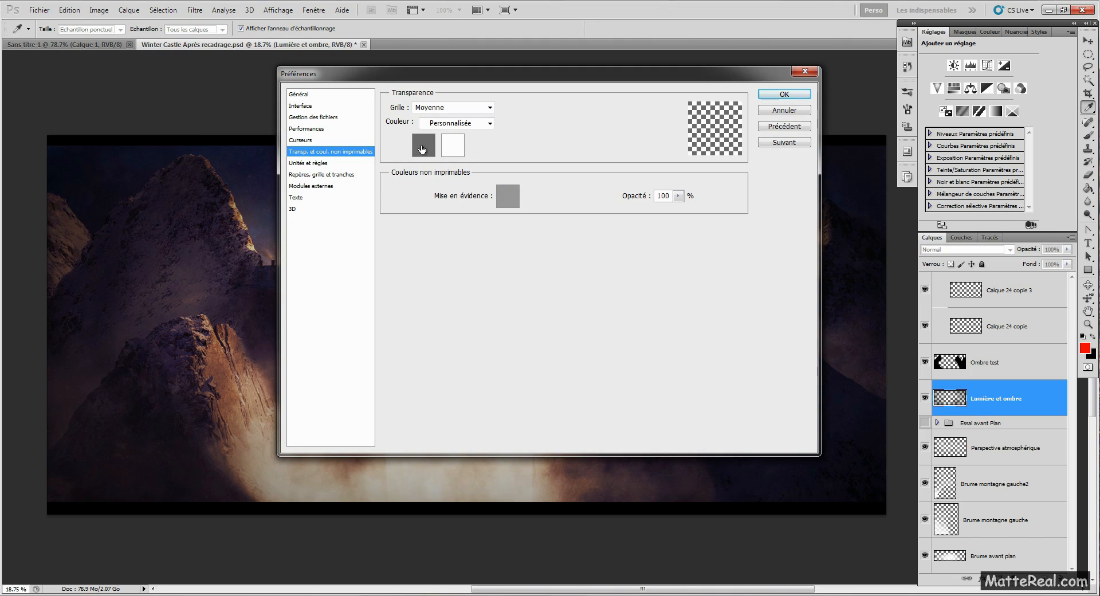
{"action": "left_click", "coordinate": [422, 146]}
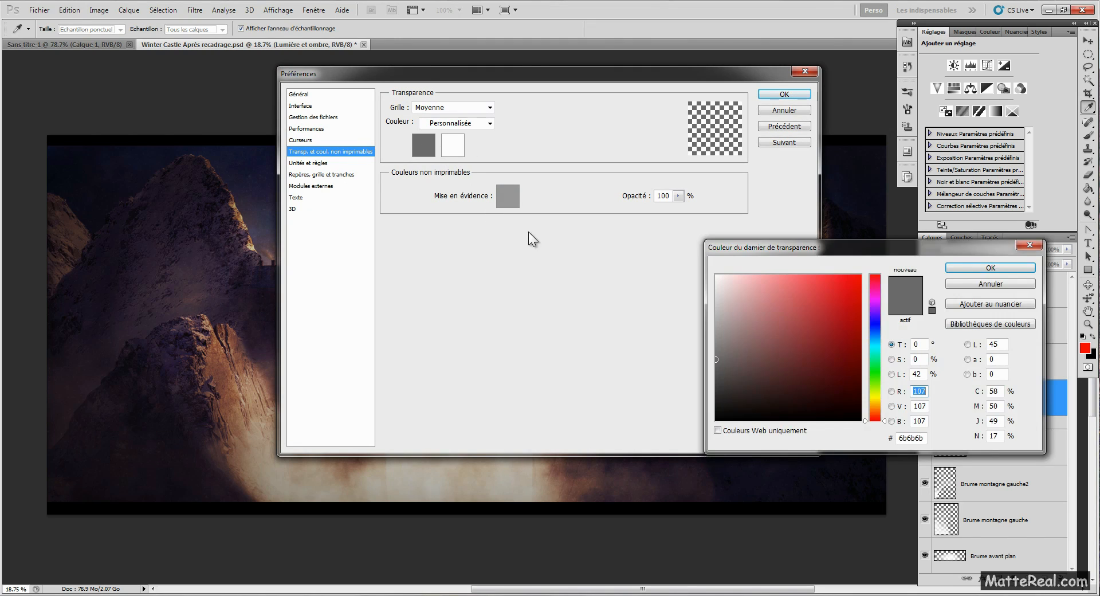
{"action": "left_click", "coordinate": [990, 268]}
{"action": "left_click", "coordinate": [453, 145]}
{"action": "left_click_drag", "start_coordinate": [1007, 344], "coordinate": [958, 345]}
{"action": "type", "text": "50"}
{"action": "left_click", "coordinate": [975, 269]}
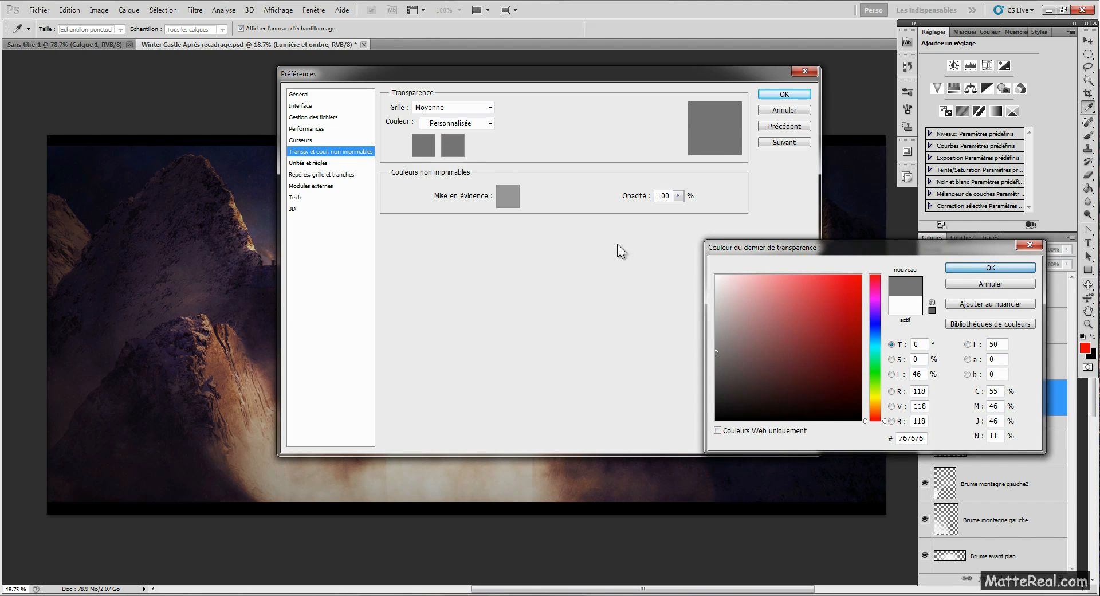
{"action": "left_click", "coordinate": [983, 270]}
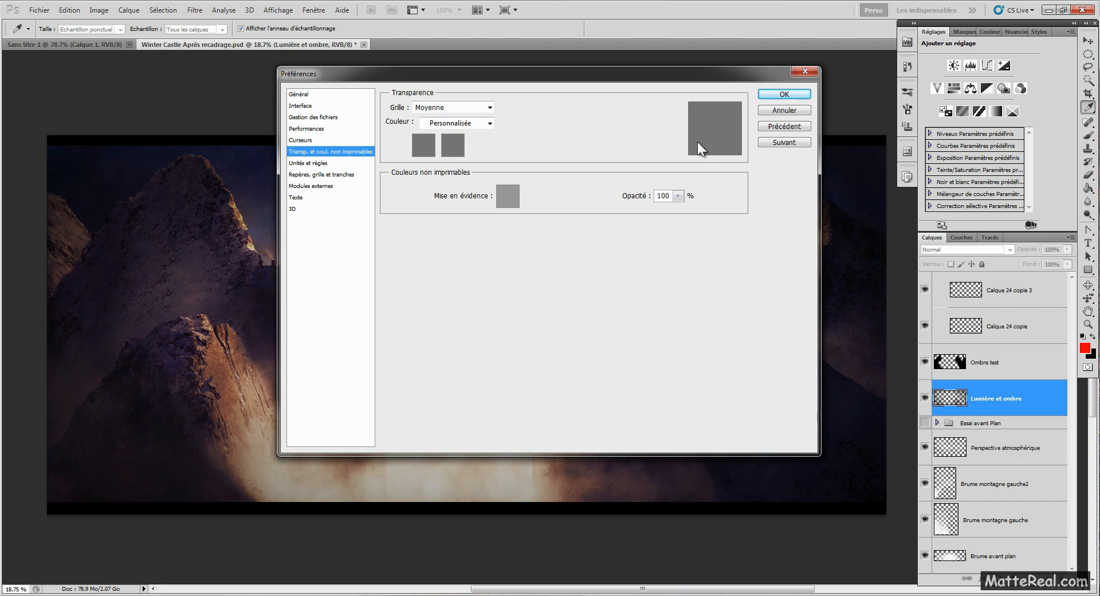
{"action": "left_click", "coordinate": [770, 91]}
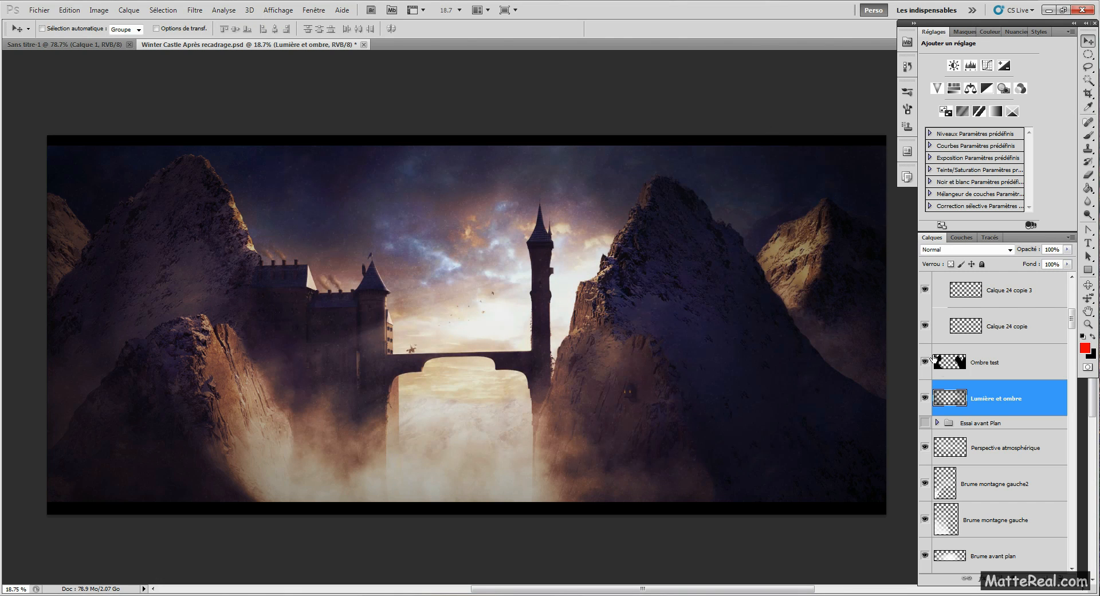
Isolate the "Lumière et ombre" layer against the plain grey background and restore the other layers' visibility
{"action": "left_click", "coordinate": [925, 398], "text": "alt"}
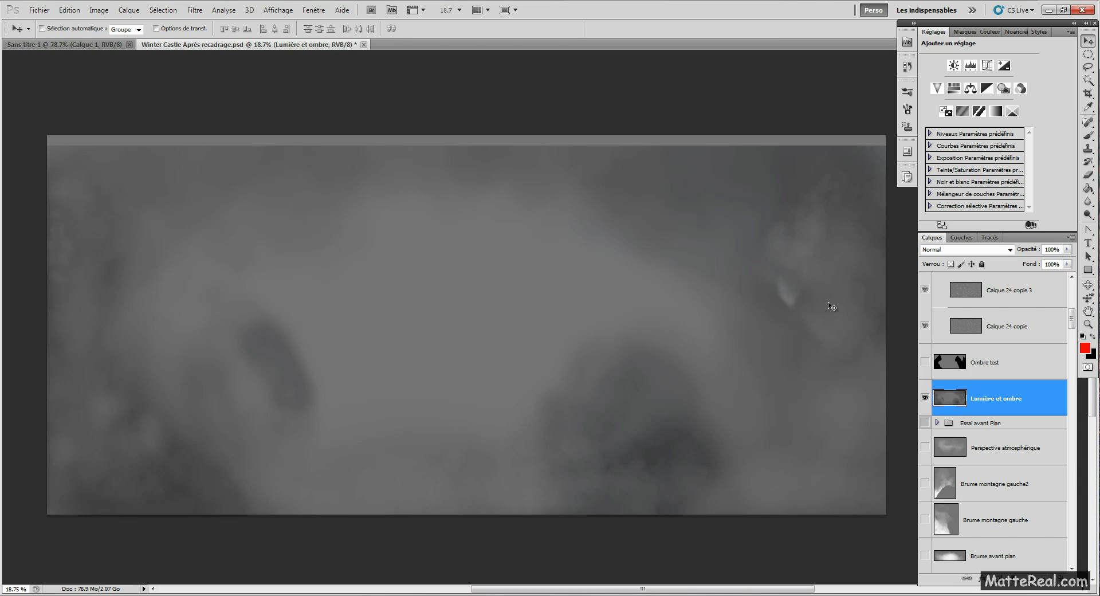
{"action": "left_click", "coordinate": [925, 399], "text": "alt"}
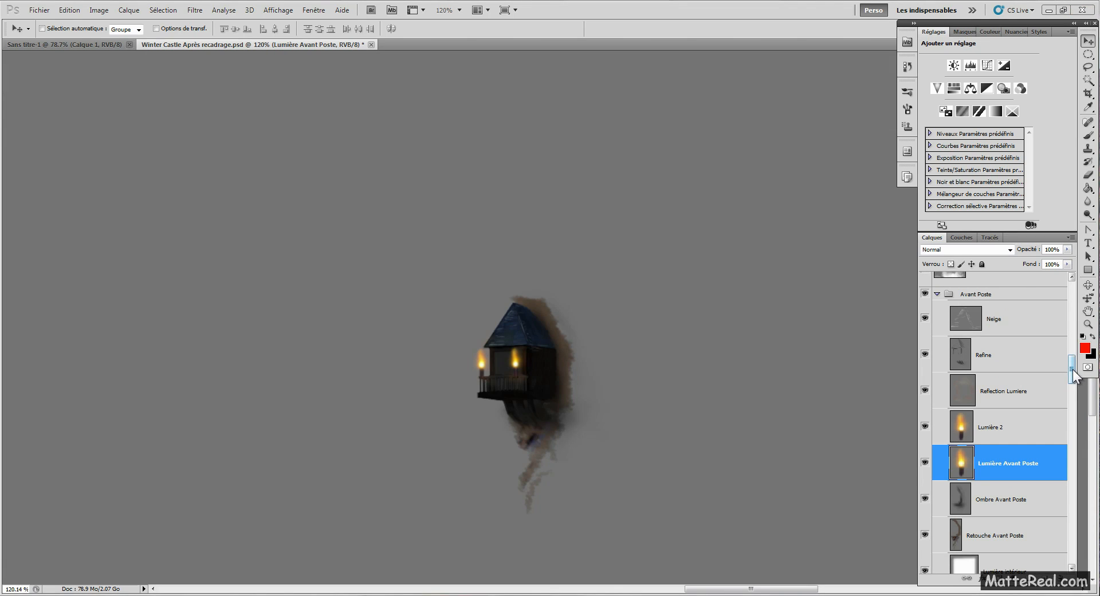
Go through the layers of the "Avant Poste" group one by one, from "Neige" down to "Ombre Avant Poste"
{"action": "mouse_move", "coordinate": [1072, 372]}
{"action": "left_mouse_down"}
{"action": "mouse_move", "coordinate": [1073, 385]}
{"action": "mouse_move", "coordinate": [1072, 371]}
{"action": "left_mouse_up"}
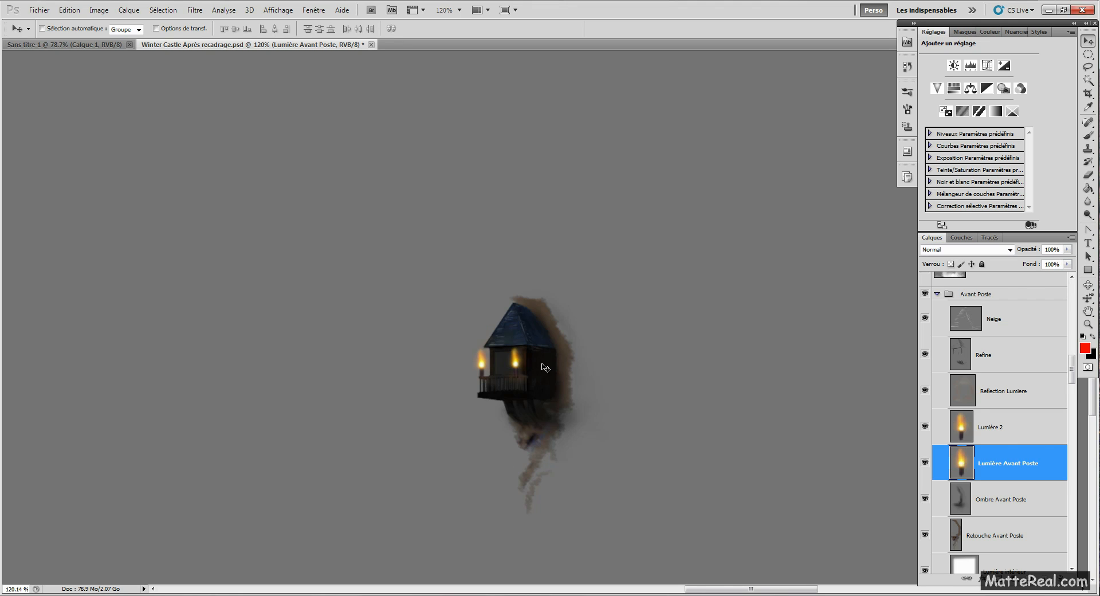
{"action": "left_click_drag", "start_coordinate": [1071, 369], "coordinate": [1072, 369]}
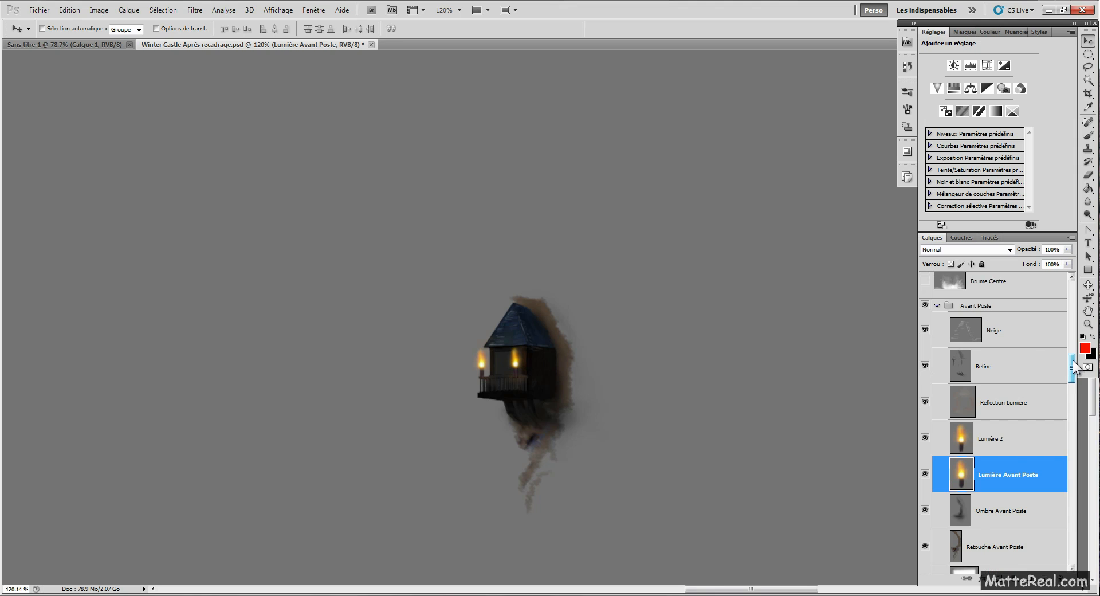
{"action": "left_click", "coordinate": [1026, 342]}
{"action": "left_click", "coordinate": [1022, 373]}
{"action": "left_click", "coordinate": [1019, 404]}
{"action": "left_click", "coordinate": [1019, 444]}
{"action": "left_click", "coordinate": [1017, 478]}
{"action": "left_click", "coordinate": [1015, 502]}
Try merging the whole "Avant Poste" group into a single layer, and undo the merge
{"action": "left_click", "coordinate": [992, 309]}
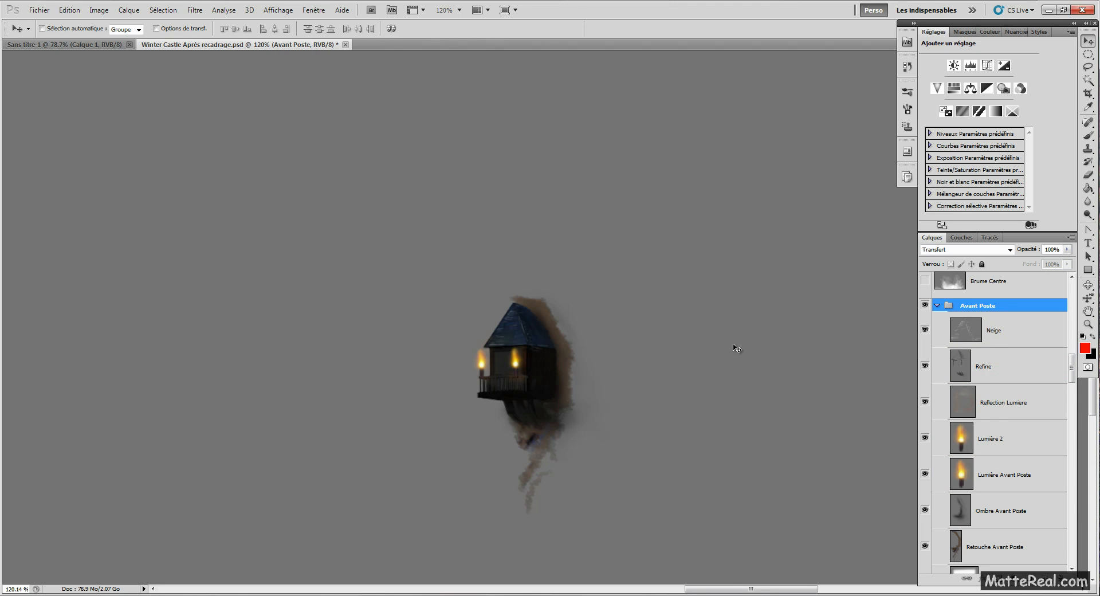
{"action": "key", "text": "ctrl+e"}
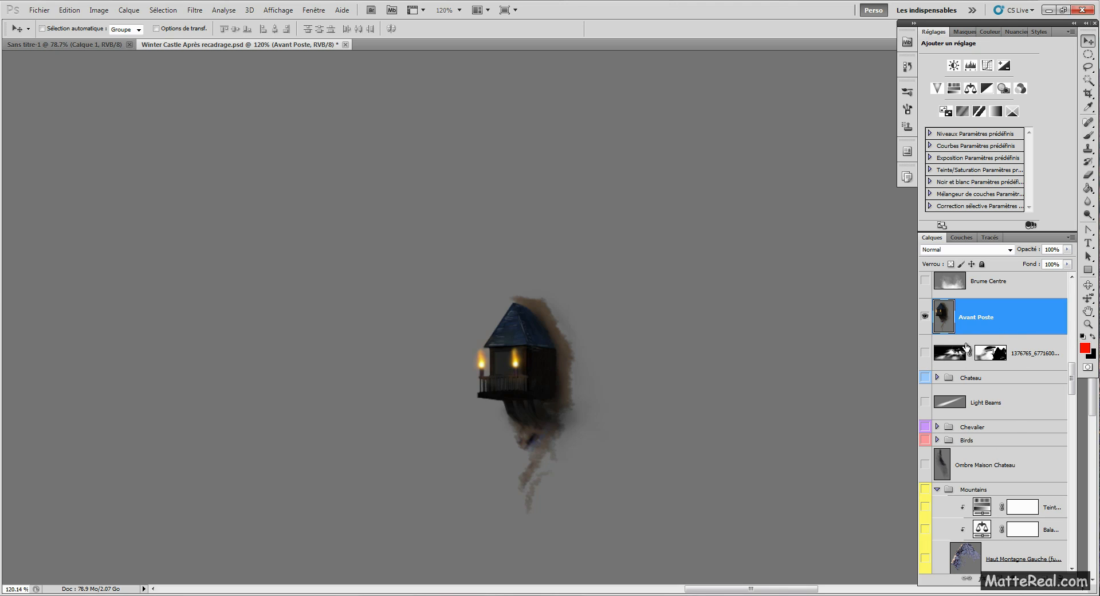
{"action": "key", "text": "ctrl+z"}
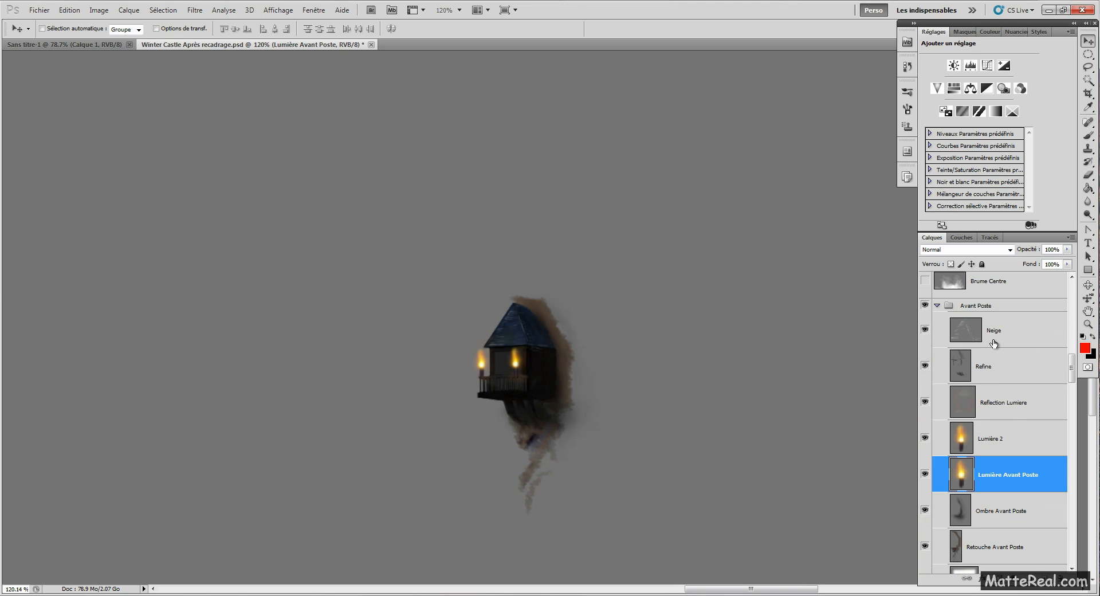
{"action": "left_click", "coordinate": [975, 311]}
{"action": "key", "text": "ctrl+z"}
{"action": "key", "text": "ctrl+z"}
Stamp a merged copy of the "Avant Poste" group, keeping its layers, and move the copy up and right of the original outpost
{"action": "left_click", "coordinate": [971, 312]}
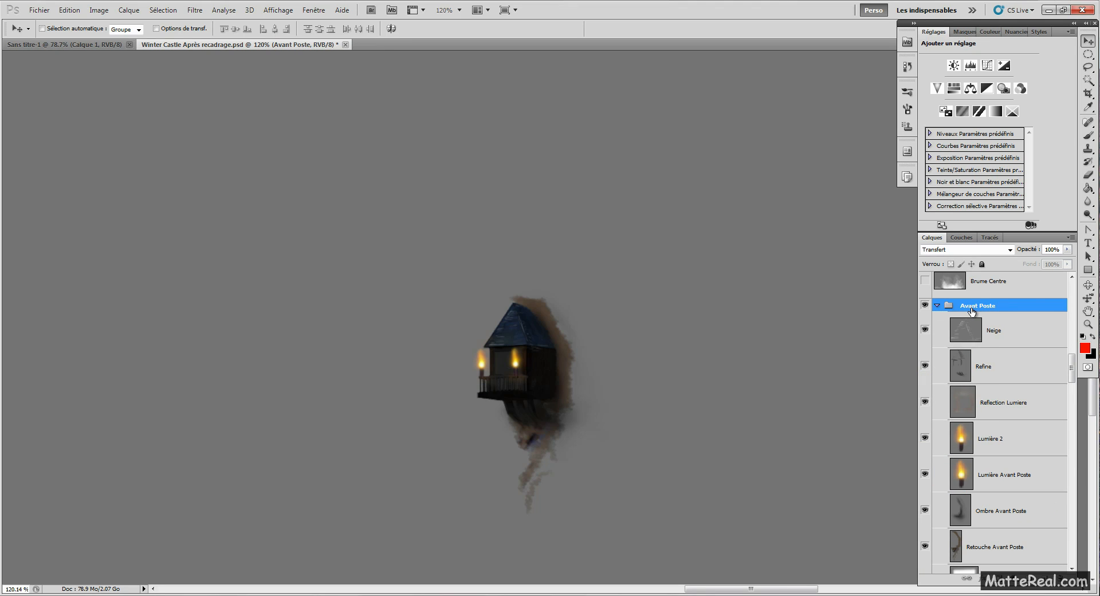
{"action": "key", "text": "ctrl+alt+e"}
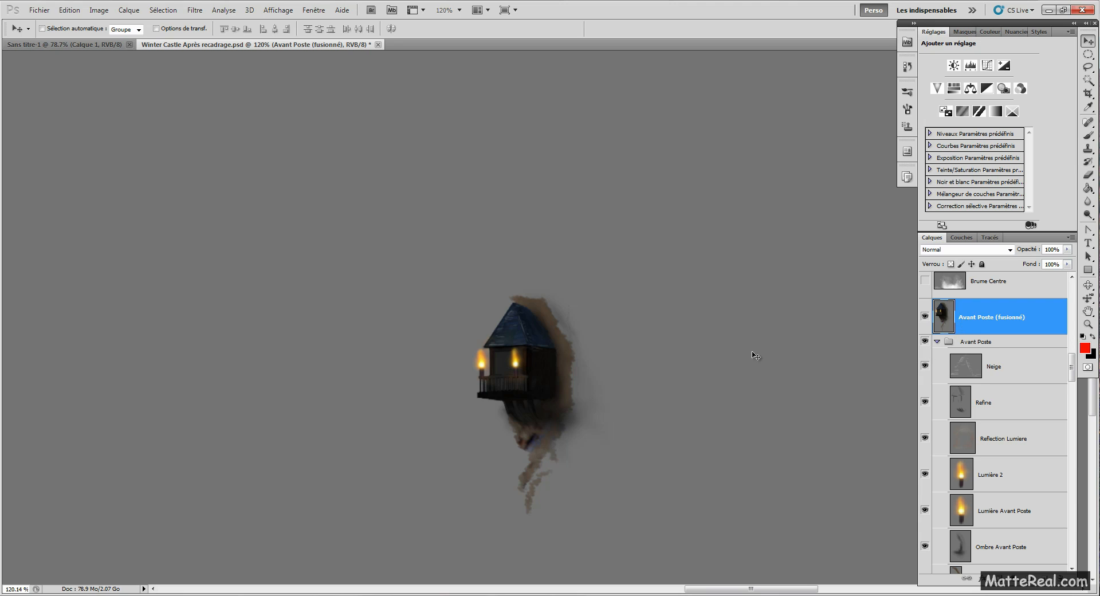
{"action": "left_click_drag", "start_coordinate": [517, 368], "coordinate": [711, 311]}
Apply a Gaussian blur with a 2.2 pixel radius to the merged outpost copy
{"action": "left_click", "coordinate": [195, 9]}
{"action": "mouse_move", "coordinate": [214, 105]}
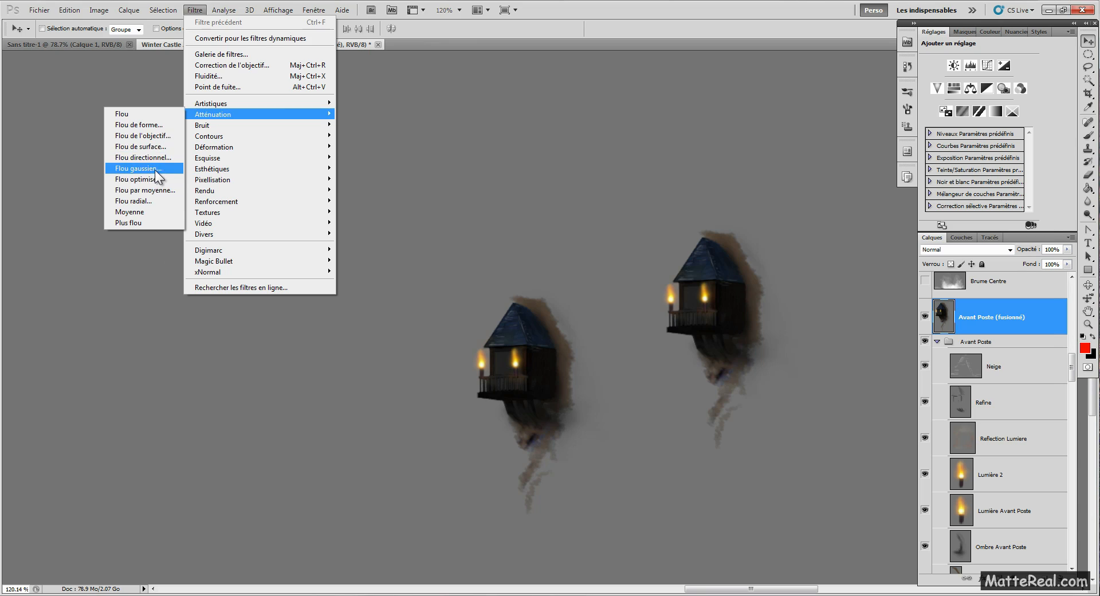
{"action": "left_click", "coordinate": [143, 172]}
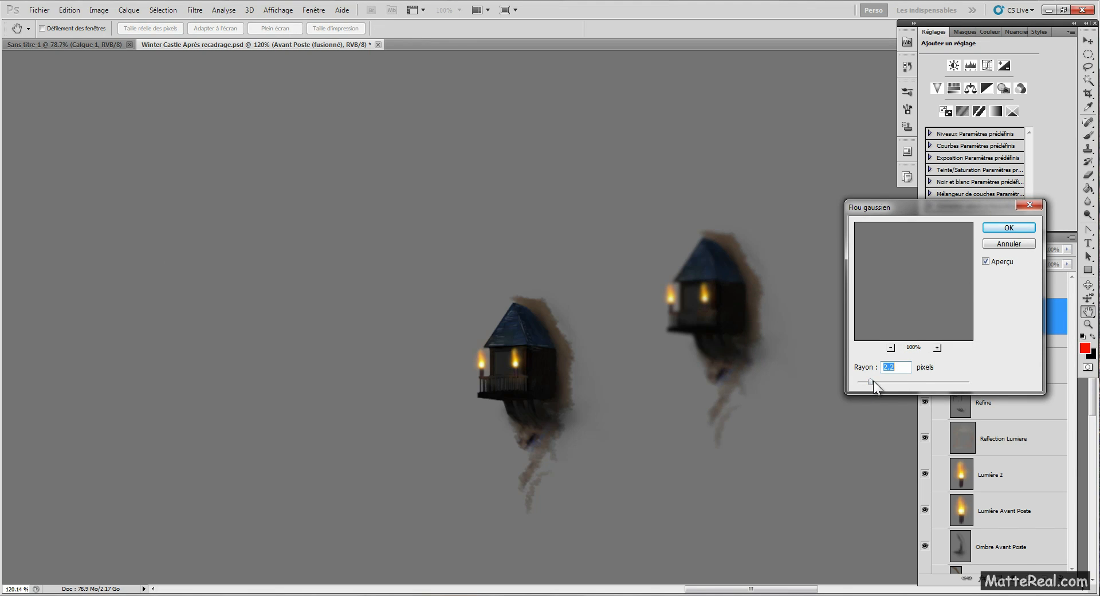
{"action": "left_click", "coordinate": [1008, 229]}
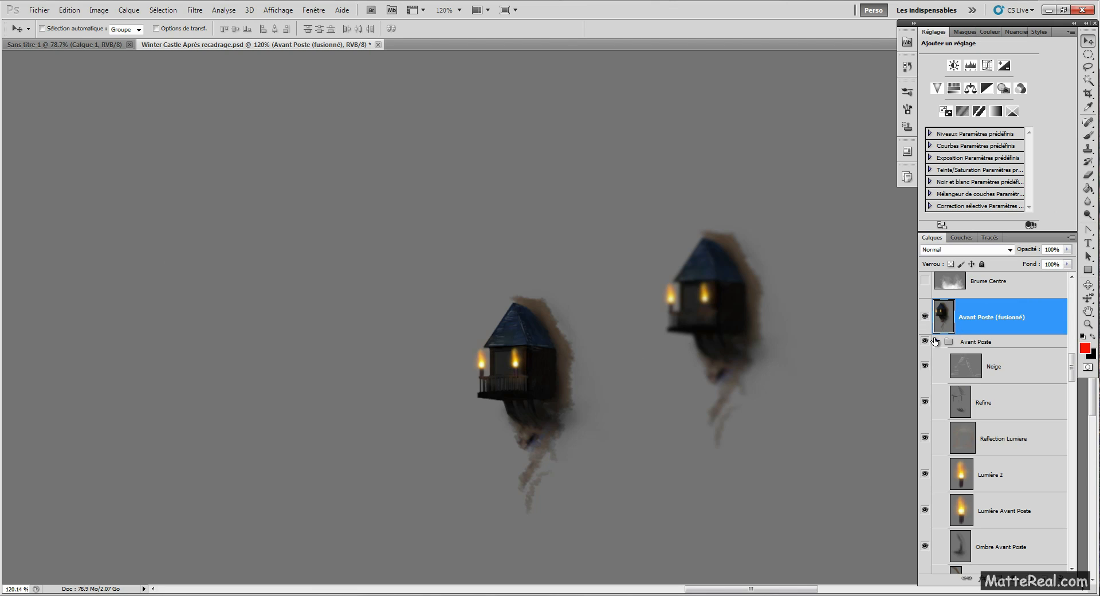
Toggle the original "Avant Poste" group's visibility off and on to compare it with the blurred copy
{"action": "left_click_drag", "start_coordinate": [1070, 361], "coordinate": [1072, 369]}
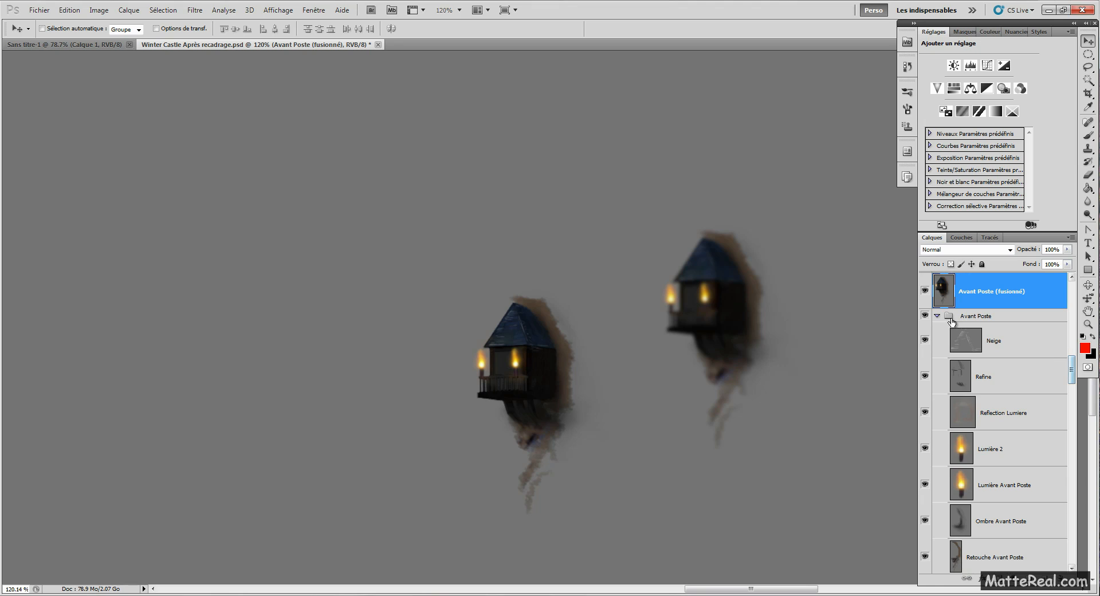
{"action": "left_click", "coordinate": [925, 316]}
{"action": "left_click", "coordinate": [924, 316]}
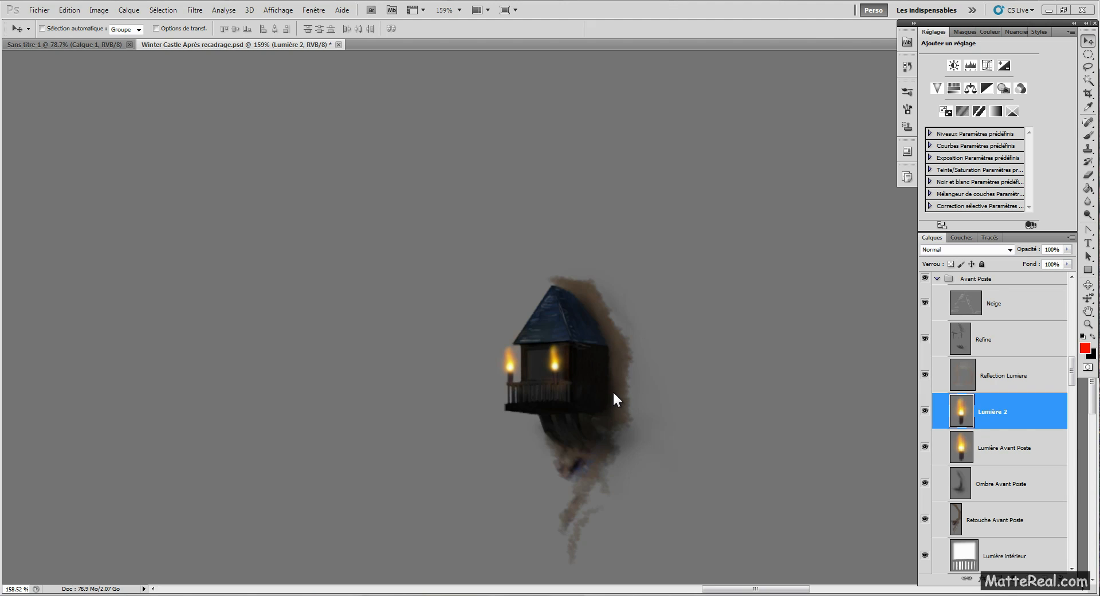
Try placing a copy of the "Lumière 2" flame to the right of the outpost, and discard it
{"action": "left_click_drag", "start_coordinate": [614, 395], "coordinate": [572, 371]}
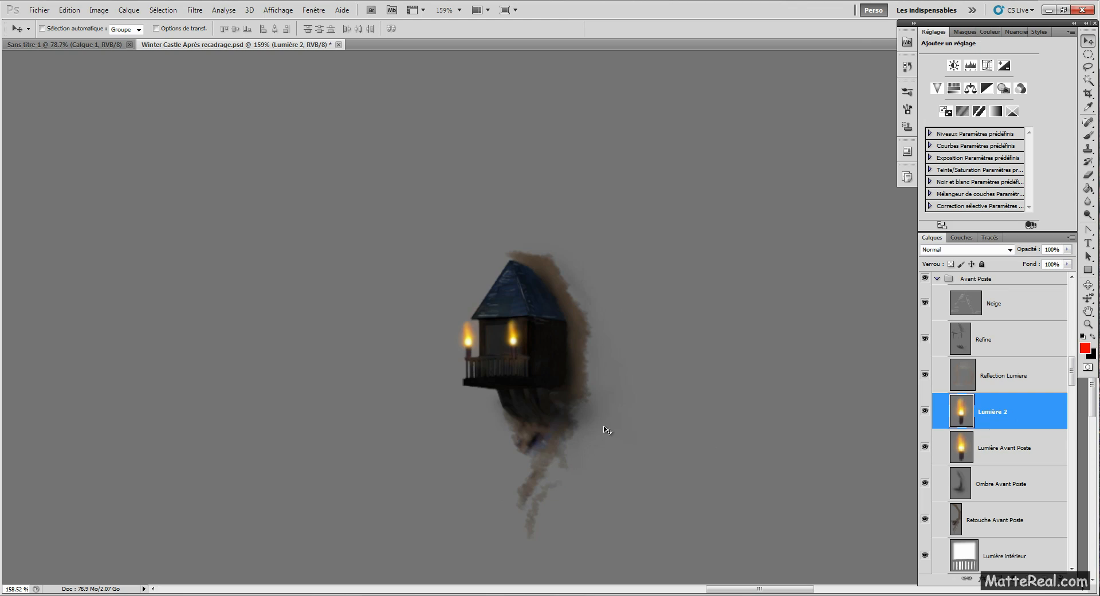
{"action": "left_click_drag", "start_coordinate": [601, 425], "coordinate": [620, 424]}
{"action": "left_click_drag", "start_coordinate": [512, 343], "coordinate": [608, 344]}
{"action": "key", "text": "ctrl+z"}
{"action": "key", "text": "Delete"}
Try duplicating the "Lumière 2" layer in the layer stack and moving the copy aside, and discard the copy
{"action": "left_click_drag", "start_coordinate": [1017, 419], "coordinate": [1047, 579]}
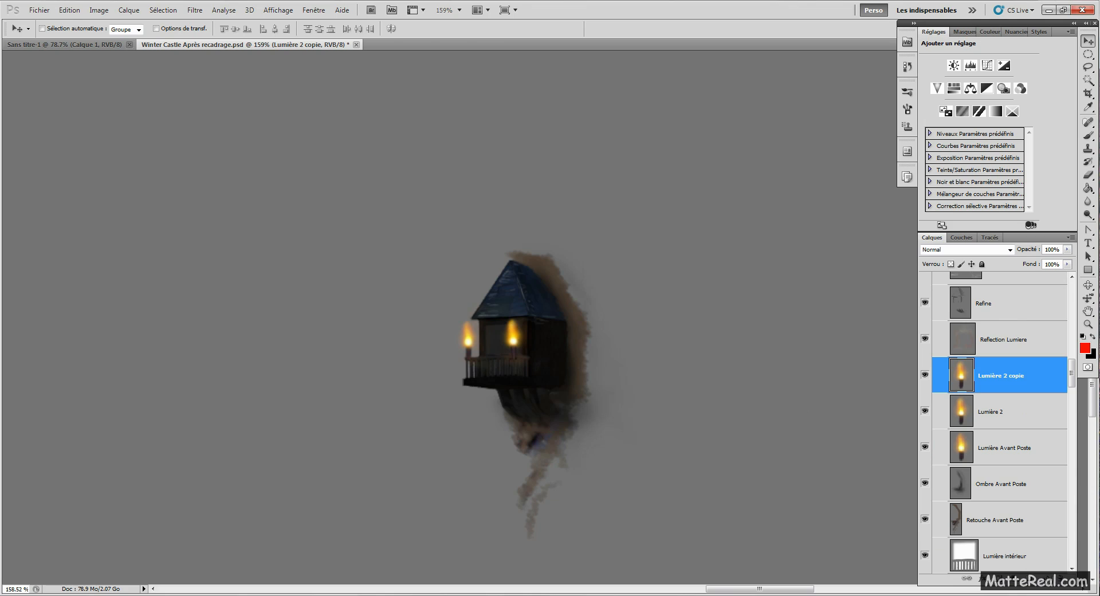
{"action": "left_click_drag", "start_coordinate": [521, 348], "coordinate": [578, 349]}
{"action": "key", "text": "ctrl+z"}
{"action": "key", "text": "Delete"}
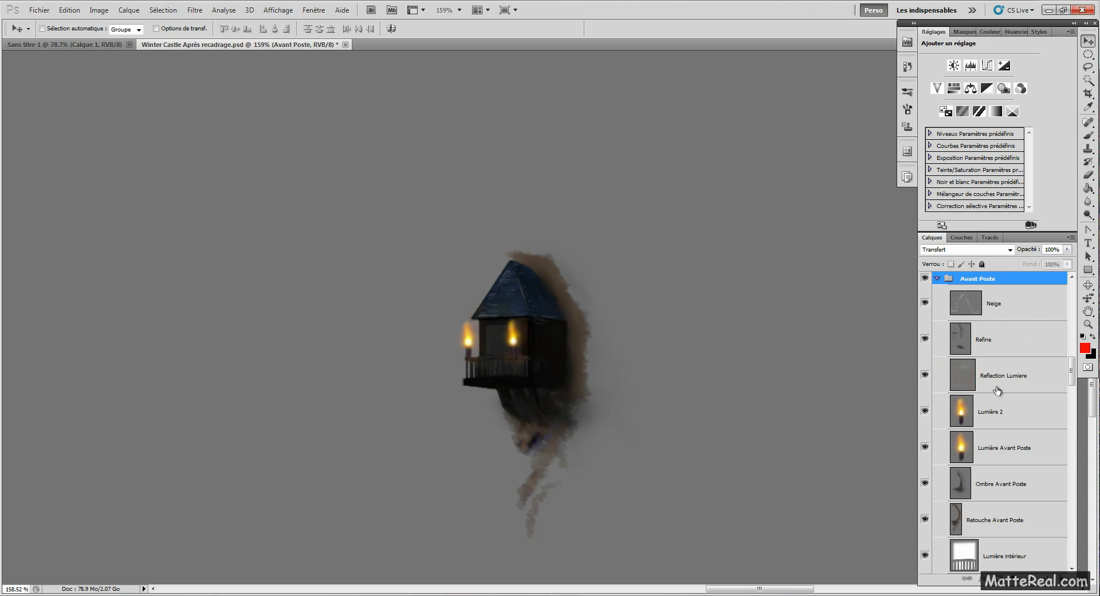
Duplicate the "Lumière 2" flame directly on the canvas and reposition it to the right of the outpost
{"action": "left_click", "coordinate": [998, 422]}
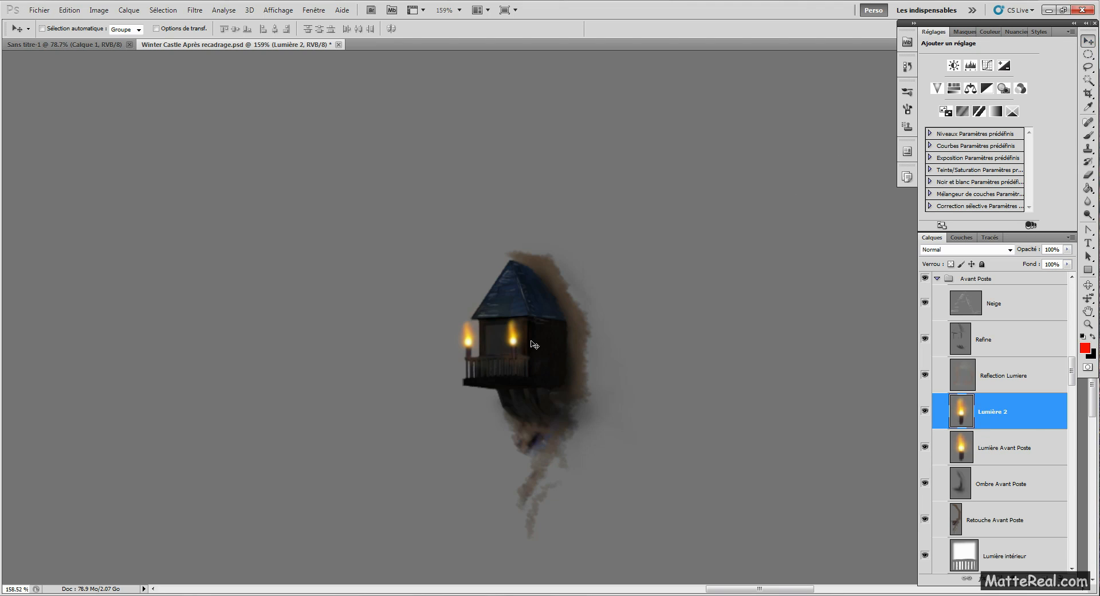
{"action": "left_click_drag", "start_coordinate": [514, 347], "coordinate": [596, 348]}
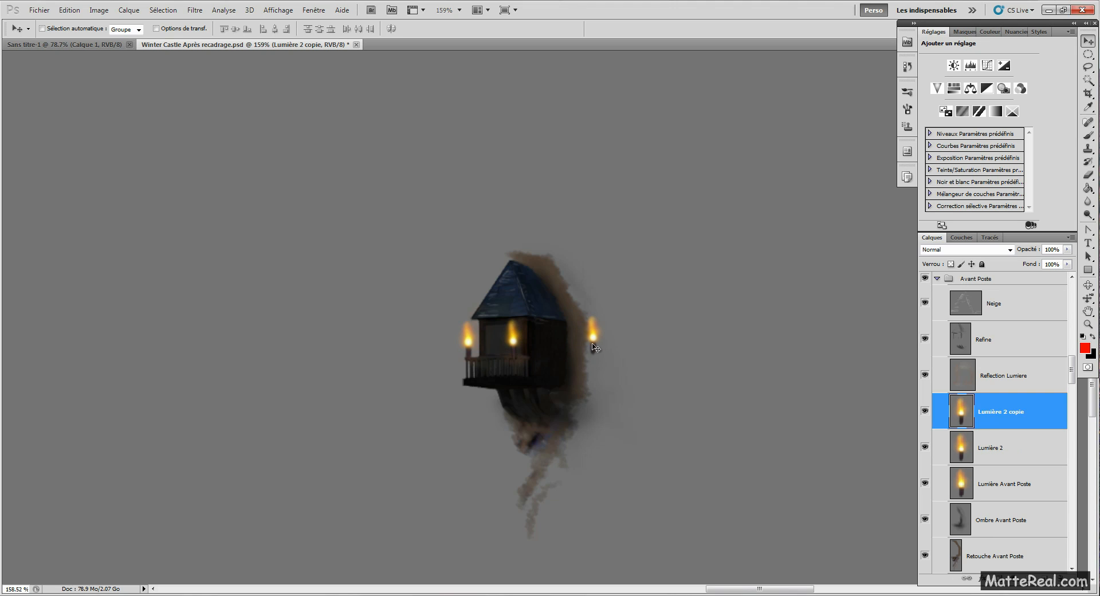
{"action": "left_click_drag", "start_coordinate": [595, 342], "coordinate": [760, 351]}
{"action": "left_click_drag", "start_coordinate": [766, 354], "coordinate": [824, 352]}
{"action": "left_click_drag", "start_coordinate": [818, 353], "coordinate": [661, 374]}
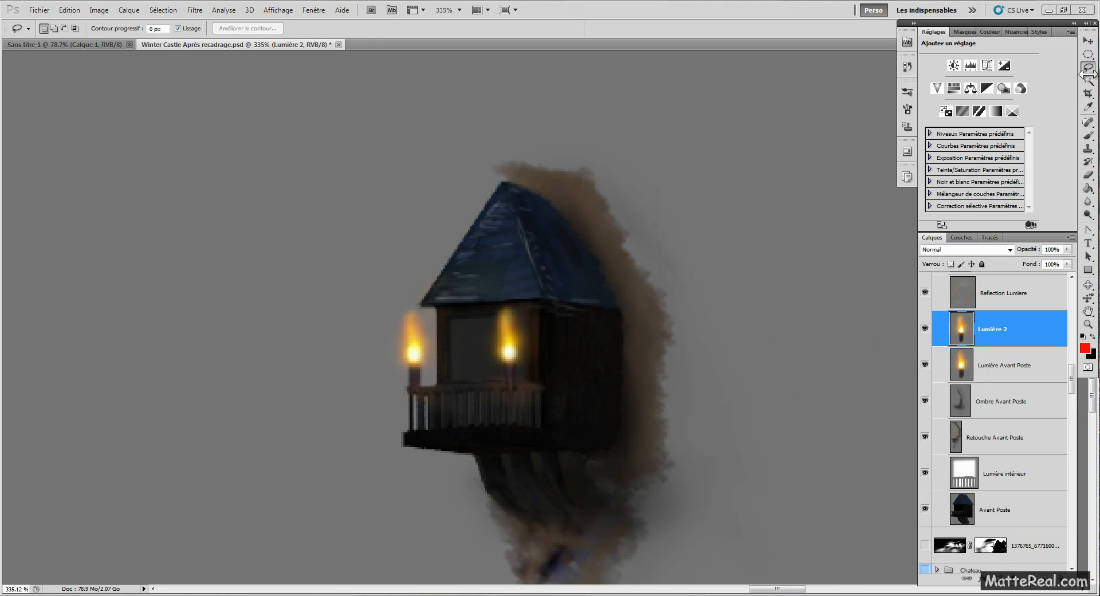
Activate the standard freehand Lasso tool rather than its polygonal or magnetic variants
{"action": "right_click", "coordinate": [1087, 67]}
{"action": "left_click", "coordinate": [1085, 66]}
{"action": "right_click", "coordinate": [1087, 68]}
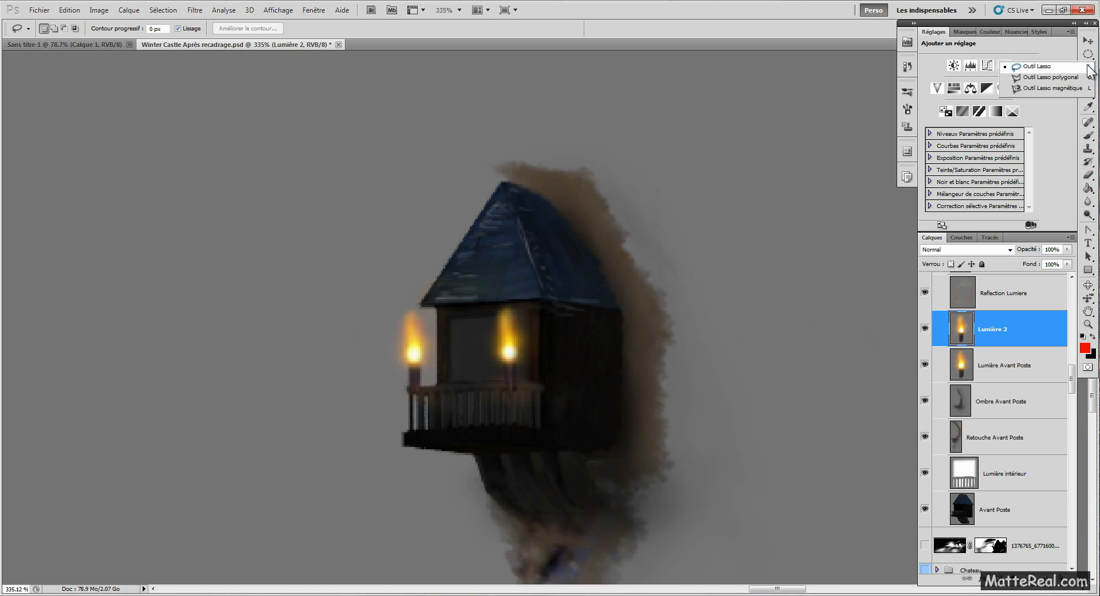
{"action": "left_click", "coordinate": [1088, 68]}
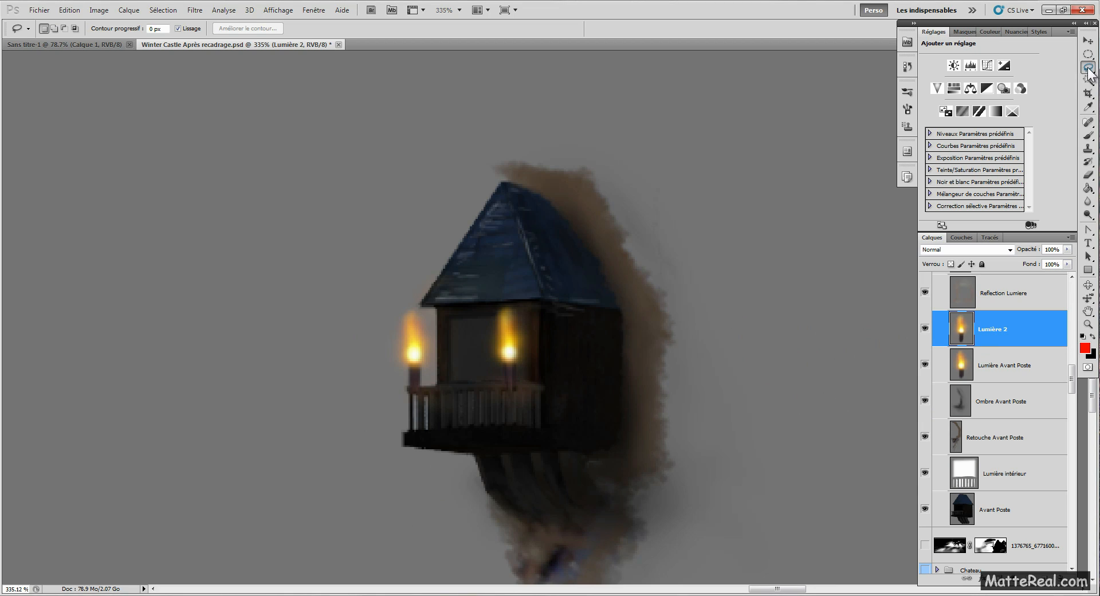
{"action": "left_click_drag", "start_coordinate": [615, 345], "coordinate": [600, 315]}
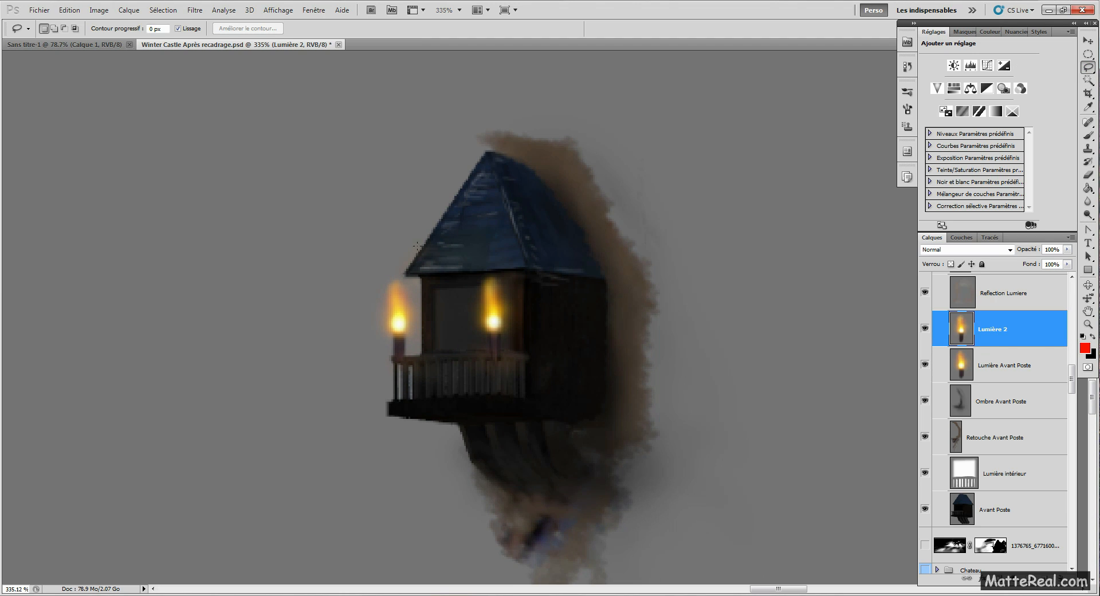
Try tracing the sloping left edge of the outpost's roof freehand, and reselect the standard Lasso tool
{"action": "left_click_drag", "start_coordinate": [487, 154], "coordinate": [404, 277]}
{"action": "left_click", "coordinate": [548, 223]}
{"action": "left_click", "coordinate": [1087, 67]}
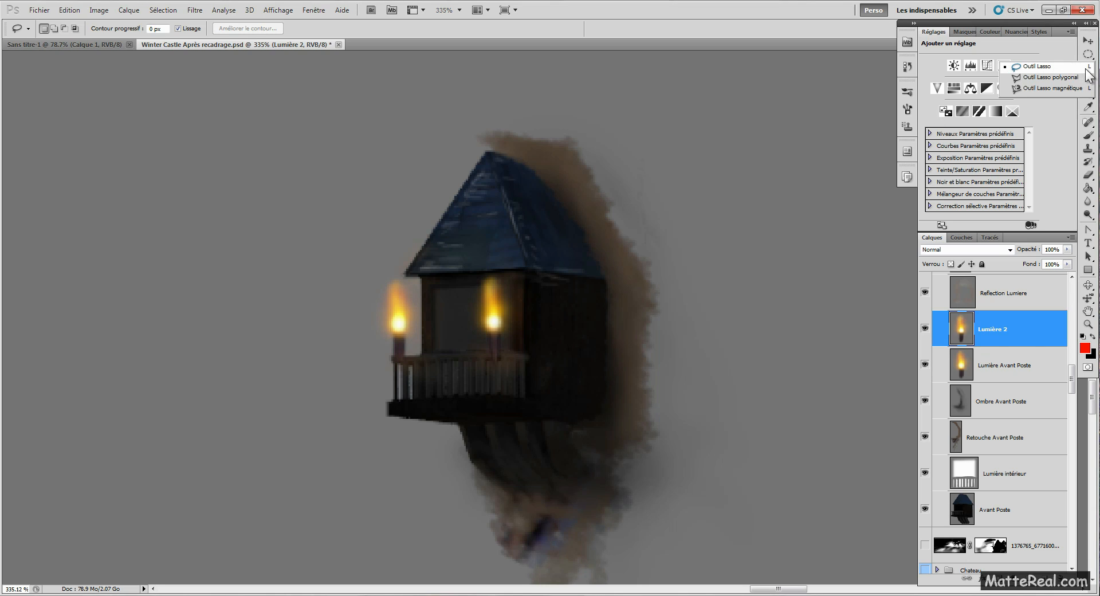
{"action": "left_click", "coordinate": [1034, 67]}
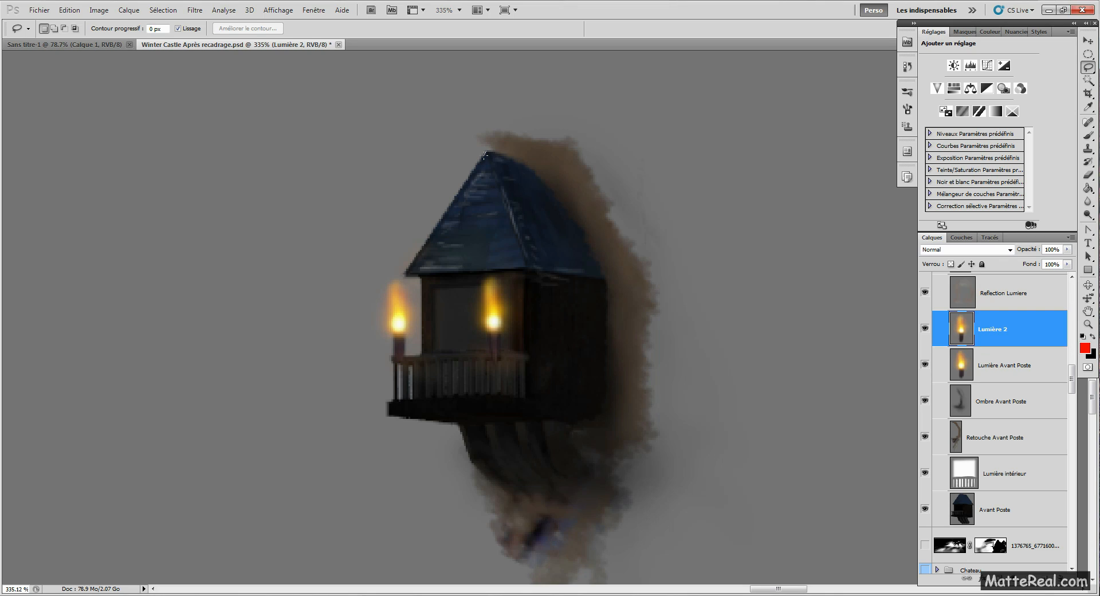
Trace a Lasso selection around the outpost's outline from the roof peak, combining straight and freehand segments, and discard the selection
{"action": "left_click_drag", "start_coordinate": [486, 153], "coordinate": [405, 273]}
{"action": "left_click", "coordinate": [422, 277]}
{"action": "left_click_drag", "start_coordinate": [392, 359], "coordinate": [395, 401]}
{"action": "mouse_move", "coordinate": [462, 416]}
{"action": "left_mouse_down"}
{"action": "mouse_move", "coordinate": [424, 419]}
{"action": "mouse_move", "coordinate": [460, 424]}
{"action": "mouse_move", "coordinate": [472, 460]}
{"action": "left_mouse_up"}
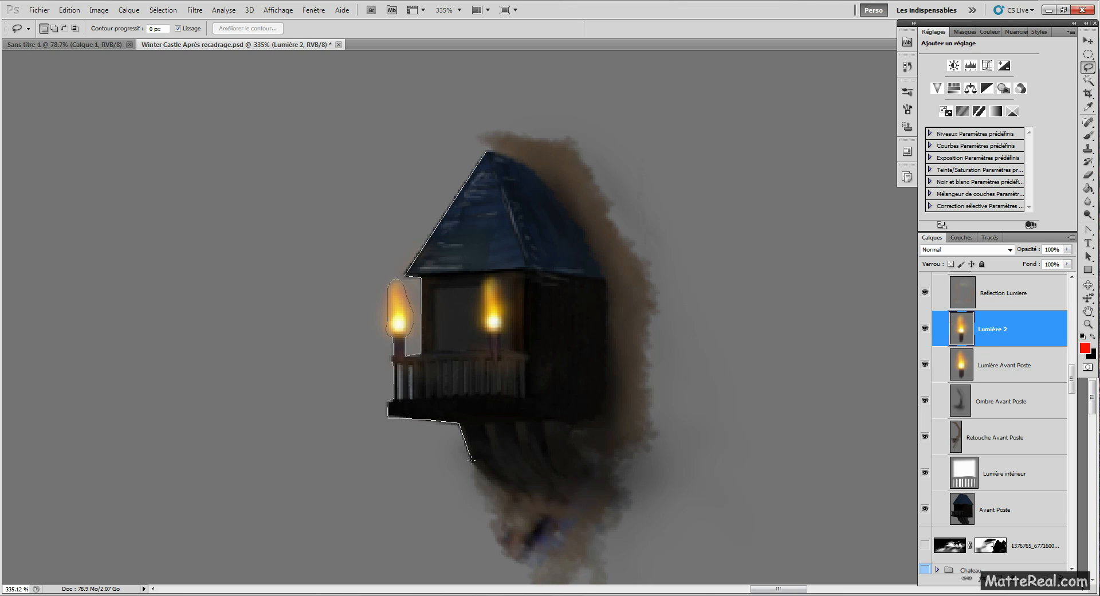
{"action": "mouse_move", "coordinate": [507, 494]}
{"action": "left_mouse_down"}
{"action": "mouse_move", "coordinate": [567, 484]}
{"action": "mouse_move", "coordinate": [573, 425]}
{"action": "mouse_move", "coordinate": [605, 419]}
{"action": "mouse_move", "coordinate": [618, 303]}
{"action": "mouse_move", "coordinate": [554, 187]}
{"action": "left_mouse_up"}
{"action": "key", "text": "ctrl+d"}
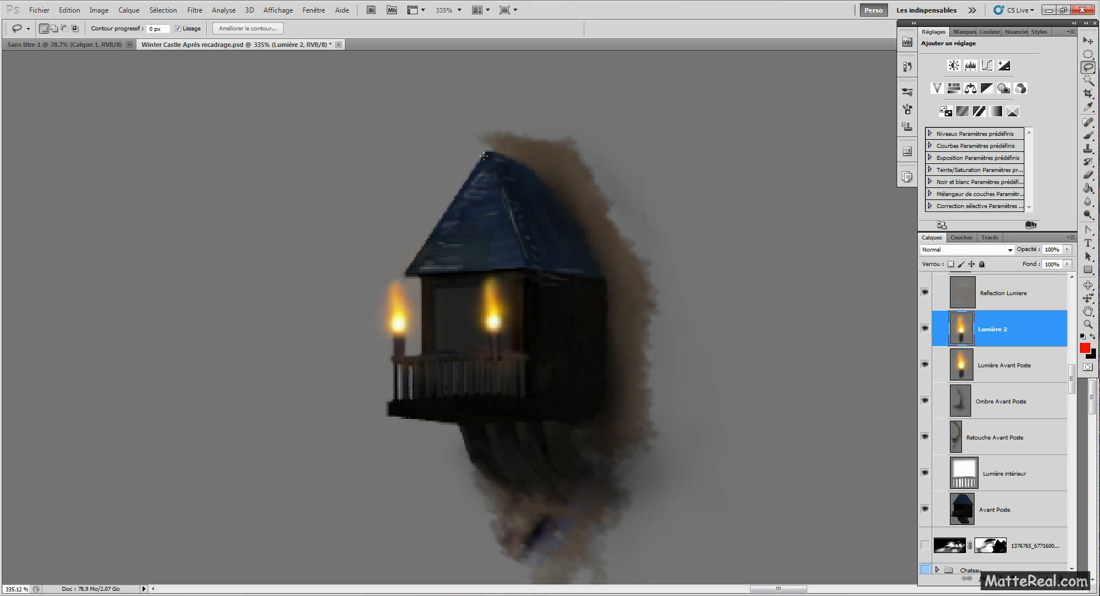
Draw one continuous Lasso path around and across the outpost, alternating loose freehand curves with straight segments
{"action": "mouse_move", "coordinate": [612, 87]}
{"action": "left_mouse_down"}
{"action": "mouse_move", "coordinate": [443, 88]}
{"action": "mouse_move", "coordinate": [395, 106]}
{"action": "left_mouse_up"}
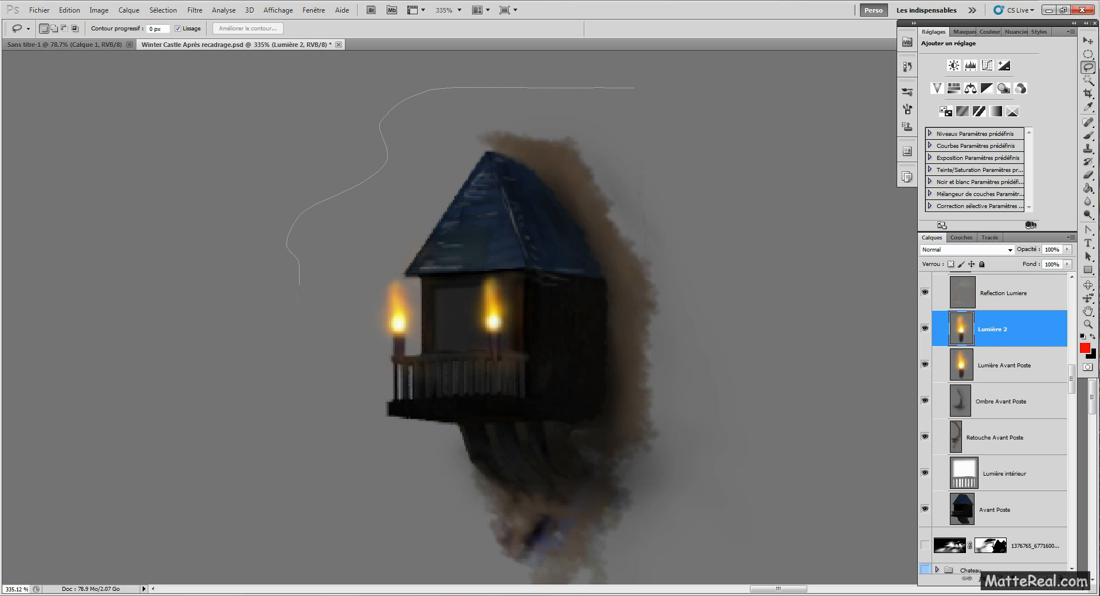
{"action": "mouse_move", "coordinate": [308, 396]}
{"action": "left_mouse_down"}
{"action": "mouse_move", "coordinate": [298, 440]}
{"action": "mouse_move", "coordinate": [316, 463]}
{"action": "left_mouse_up"}
{"action": "mouse_move", "coordinate": [414, 512]}
{"action": "left_mouse_down"}
{"action": "mouse_move", "coordinate": [452, 541]}
{"action": "mouse_move", "coordinate": [531, 489]}
{"action": "mouse_move", "coordinate": [579, 508]}
{"action": "mouse_move", "coordinate": [606, 475]}
{"action": "mouse_move", "coordinate": [650, 464]}
{"action": "left_mouse_up"}
{"action": "mouse_move", "coordinate": [709, 185]}
{"action": "left_mouse_down"}
{"action": "mouse_move", "coordinate": [682, 208]}
{"action": "mouse_move", "coordinate": [715, 230]}
{"action": "left_mouse_up"}
{"action": "mouse_move", "coordinate": [664, 317]}
{"action": "left_mouse_down"}
{"action": "mouse_move", "coordinate": [613, 360]}
{"action": "mouse_move", "coordinate": [608, 404]}
{"action": "mouse_move", "coordinate": [548, 315]}
{"action": "mouse_move", "coordinate": [538, 321]}
{"action": "mouse_move", "coordinate": [533, 219]}
{"action": "mouse_move", "coordinate": [458, 169]}
{"action": "mouse_move", "coordinate": [530, 119]}
{"action": "mouse_move", "coordinate": [528, 108]}
{"action": "mouse_move", "coordinate": [440, 136]}
{"action": "mouse_move", "coordinate": [419, 191]}
{"action": "mouse_move", "coordinate": [478, 256]}
{"action": "mouse_move", "coordinate": [452, 303]}
{"action": "mouse_move", "coordinate": [444, 376]}
{"action": "mouse_move", "coordinate": [512, 403]}
{"action": "mouse_move", "coordinate": [535, 443]}
{"action": "mouse_move", "coordinate": [619, 388]}
{"action": "mouse_move", "coordinate": [590, 365]}
{"action": "mouse_move", "coordinate": [494, 349]}
{"action": "mouse_move", "coordinate": [501, 295]}
{"action": "left_mouse_up"}
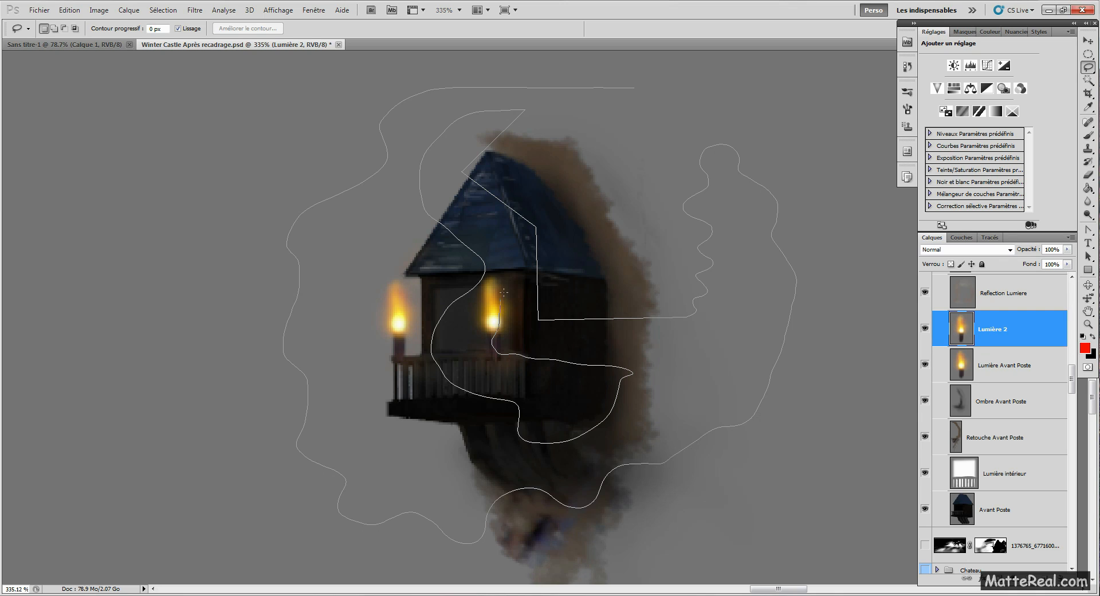
{"action": "left_click_drag", "start_coordinate": [499, 247], "coordinate": [444, 185]}
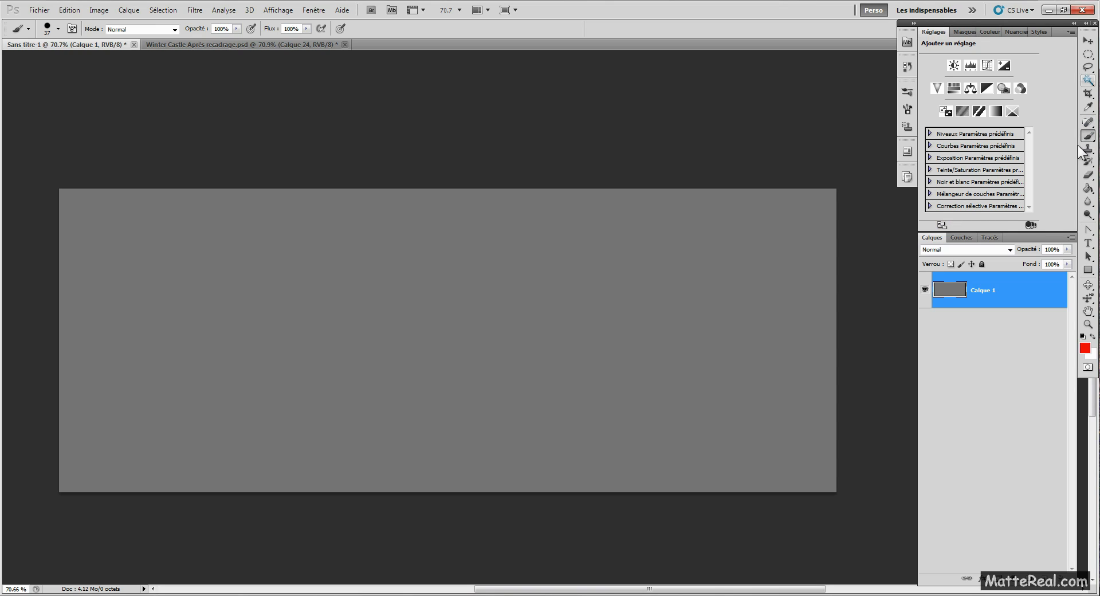
Try filling the empty "Calque 1" layer with the red foreground colour using the Paint Bucket, and undo the fill
{"action": "left_click", "coordinate": [1088, 188]}
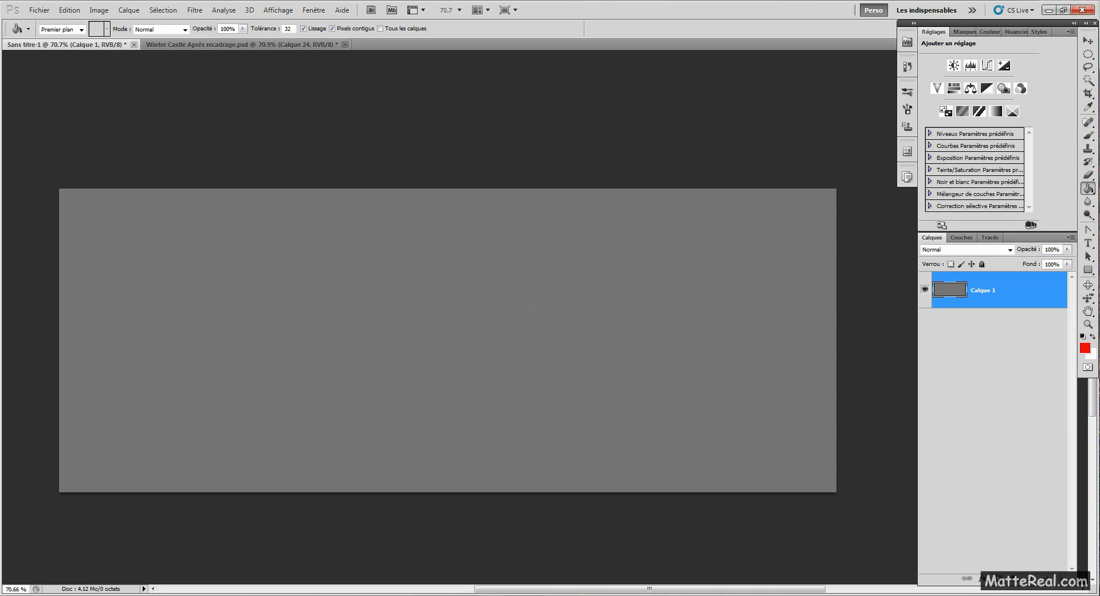
{"action": "left_click", "coordinate": [538, 344]}
{"action": "key", "text": "ctrl+z"}
{"action": "key", "text": "v"}
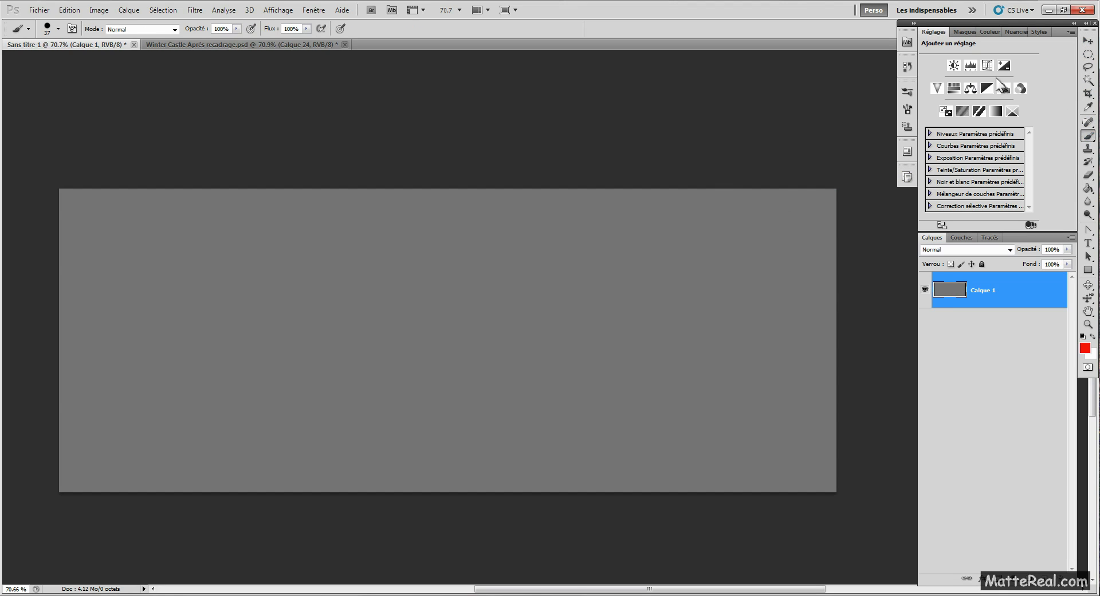
With the Brush tool active, repeatedly fill the whole "Calque 1" layer with the red foreground colour and clear it again
{"action": "left_click", "coordinate": [1088, 136]}
{"action": "key", "text": "alt+BackSpace"}
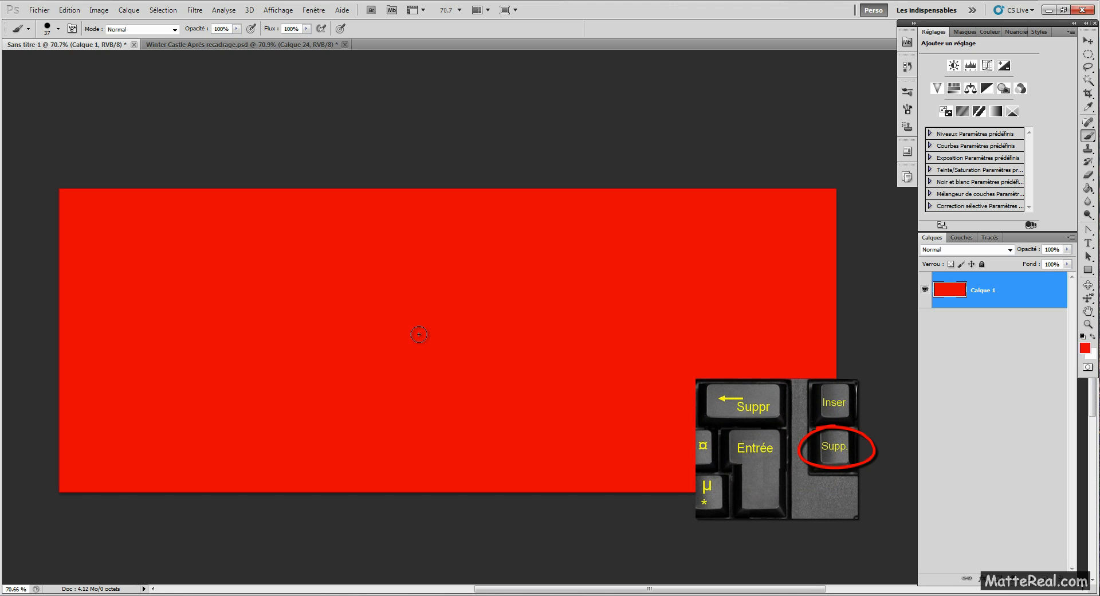
{"action": "key", "text": "Delete"}
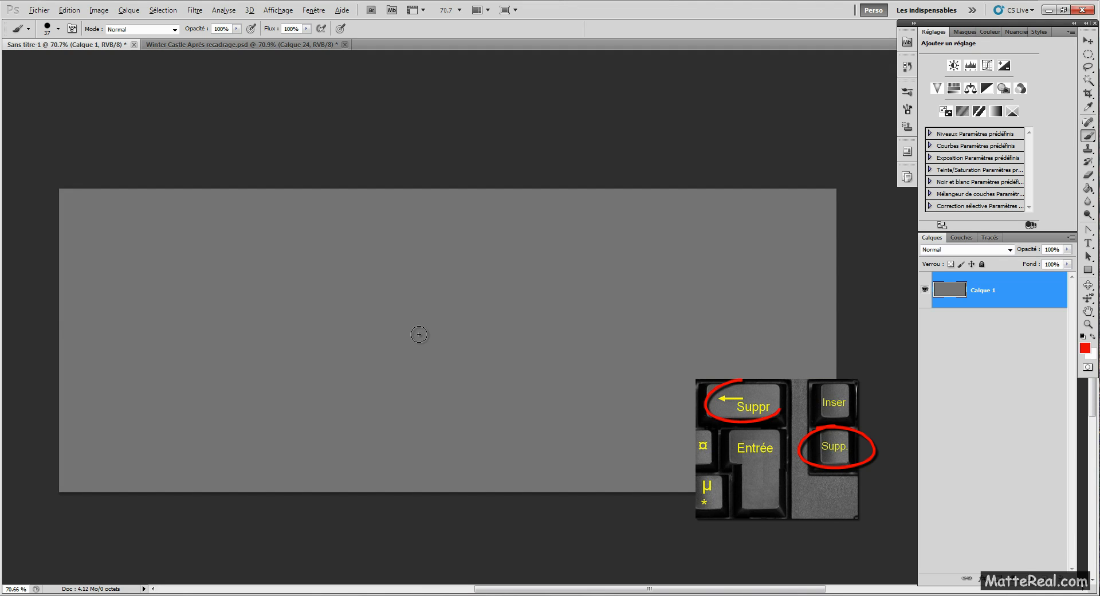
{"action": "key", "text": "alt+BackSpace"}
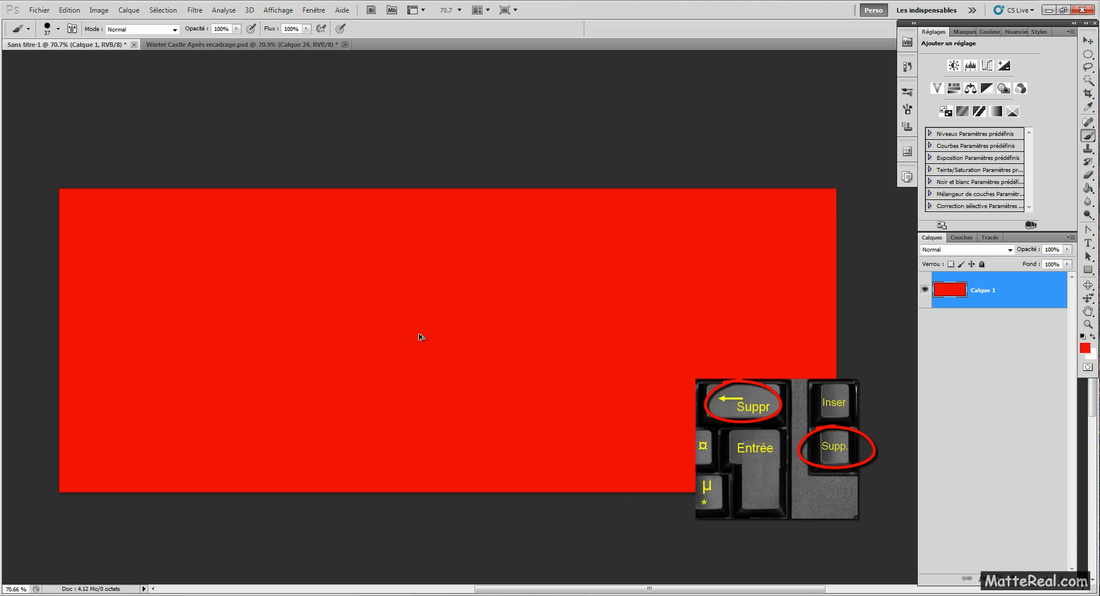
{"action": "key", "text": "Delete"}
{"action": "key", "text": "alt+BackSpace"}
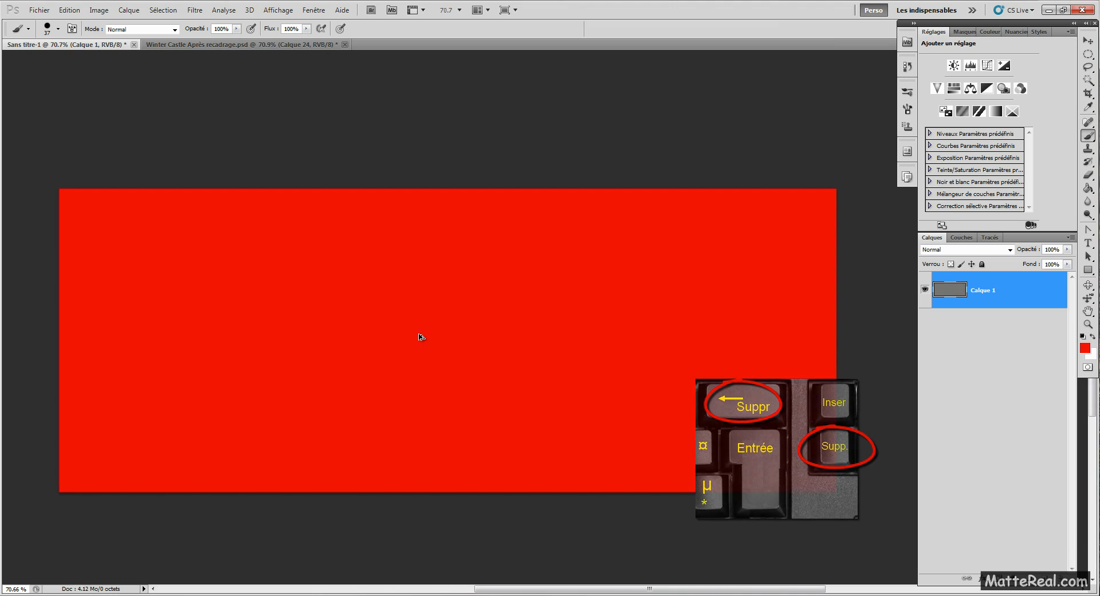
{"action": "key", "text": "Delete"}
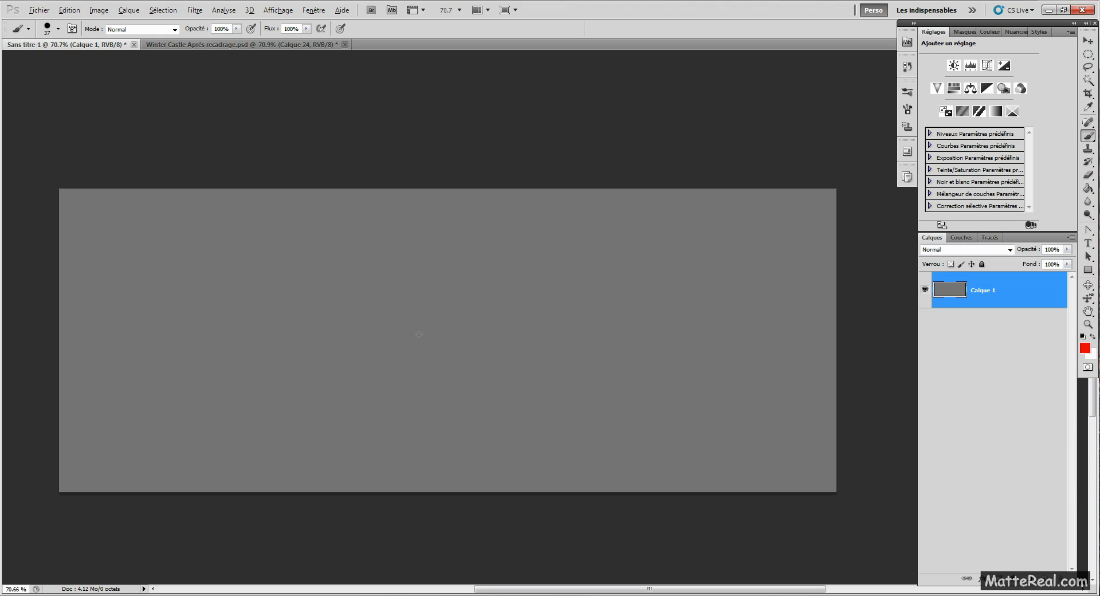
{"action": "key", "text": "alt+BackSpace"}
{"action": "key", "text": "Delete"}
{"action": "key", "text": "alt+BackSpace"}
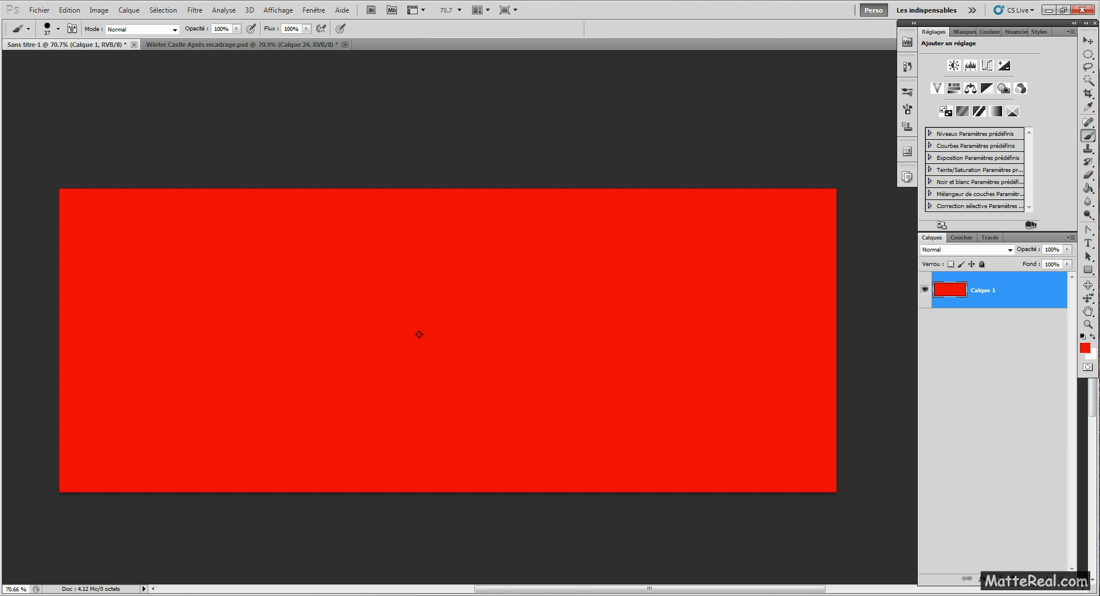
{"action": "key", "text": "Delete"}
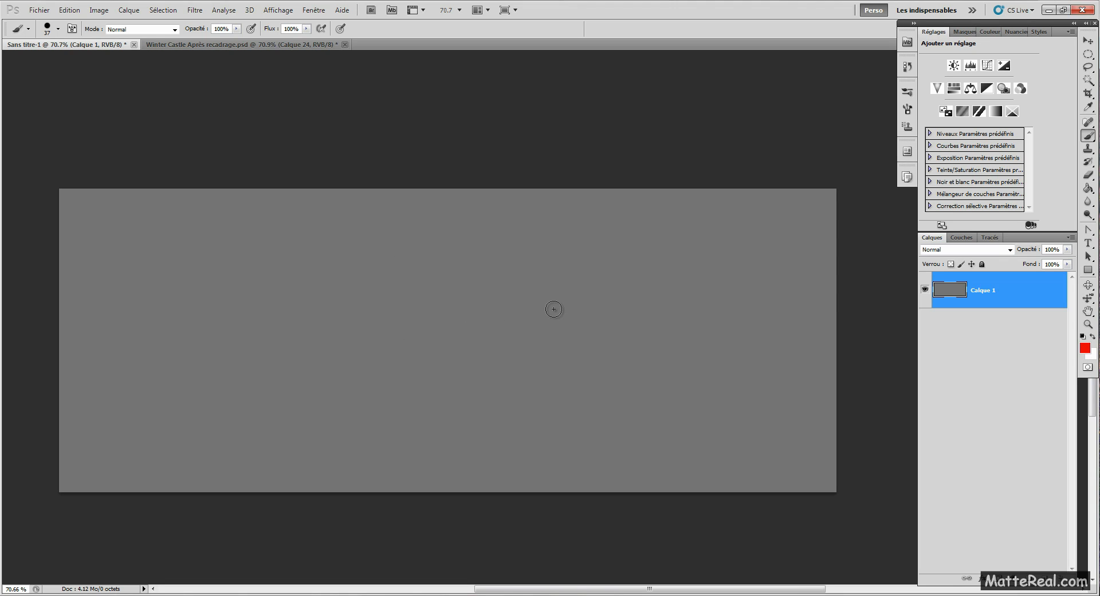
Fill "Calque 1" with the white background colour and undo the fill
{"action": "key", "text": "ctrl+BackSpace"}
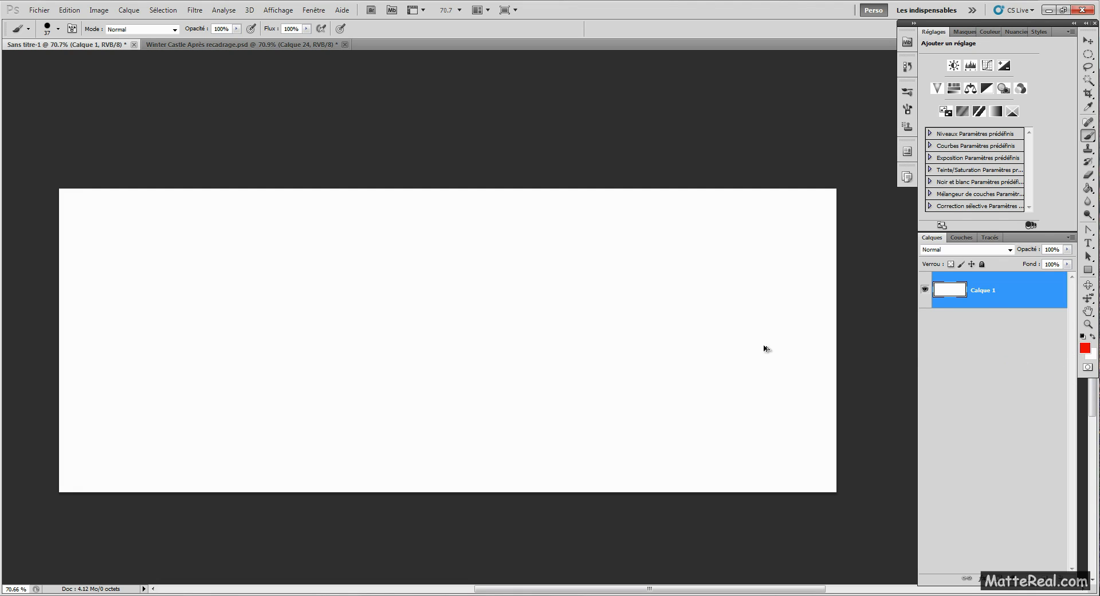
{"action": "key", "text": "ctrl+z"}
Lasso an irregular area in the middle of the canvas and fill it first with background white, finally with foreground red
{"action": "key", "text": "l"}
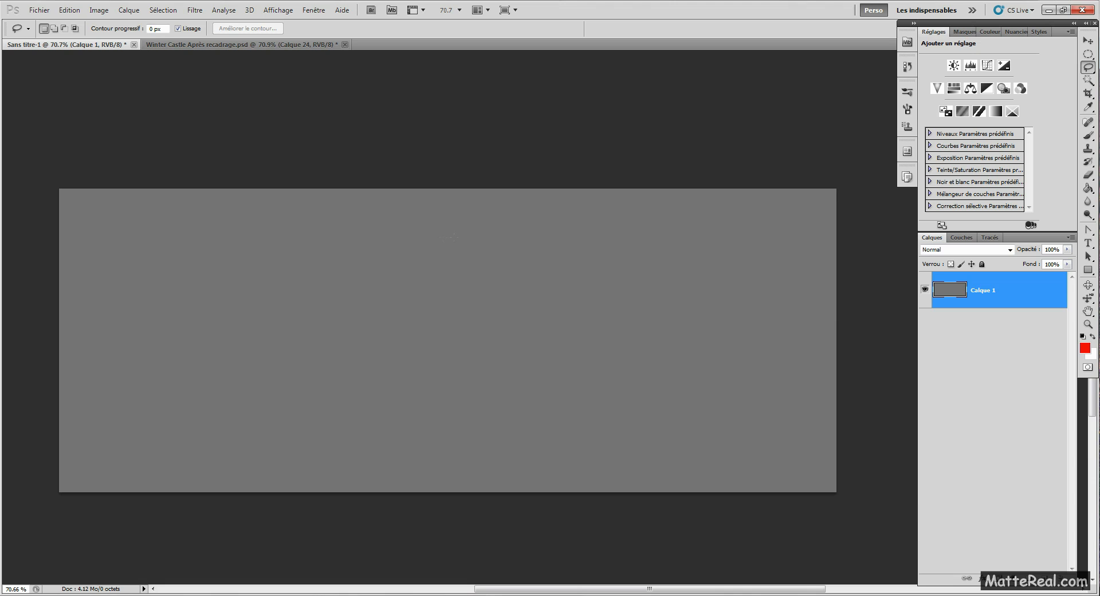
{"action": "mouse_move", "coordinate": [459, 242]}
{"action": "left_mouse_down"}
{"action": "mouse_move", "coordinate": [369, 381]}
{"action": "mouse_move", "coordinate": [584, 398]}
{"action": "mouse_move", "coordinate": [462, 244]}
{"action": "left_mouse_up"}
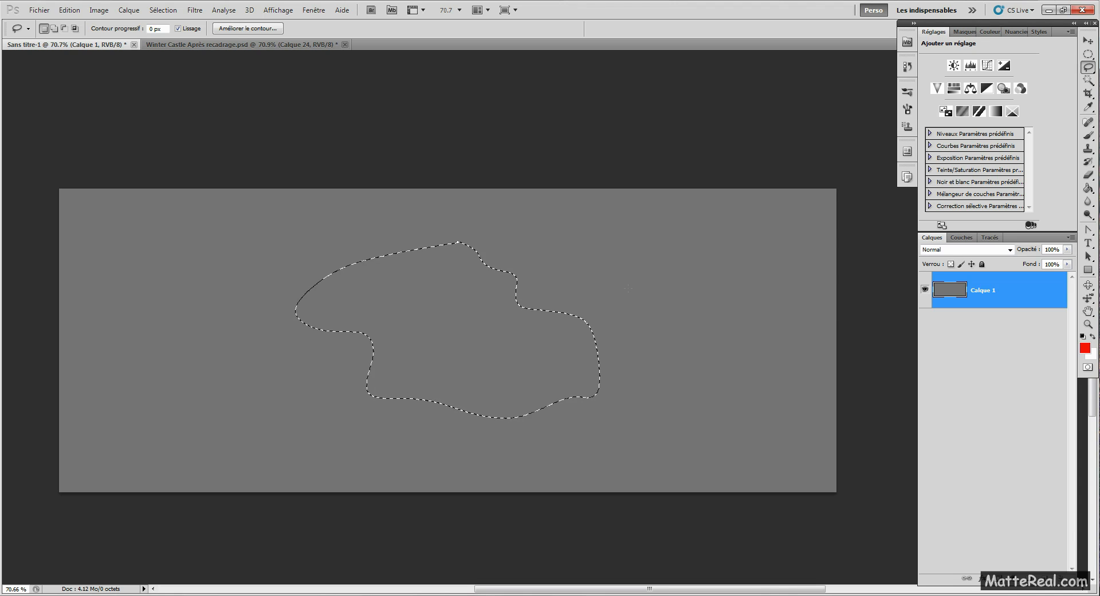
{"action": "key", "text": "ctrl+BackSpace"}
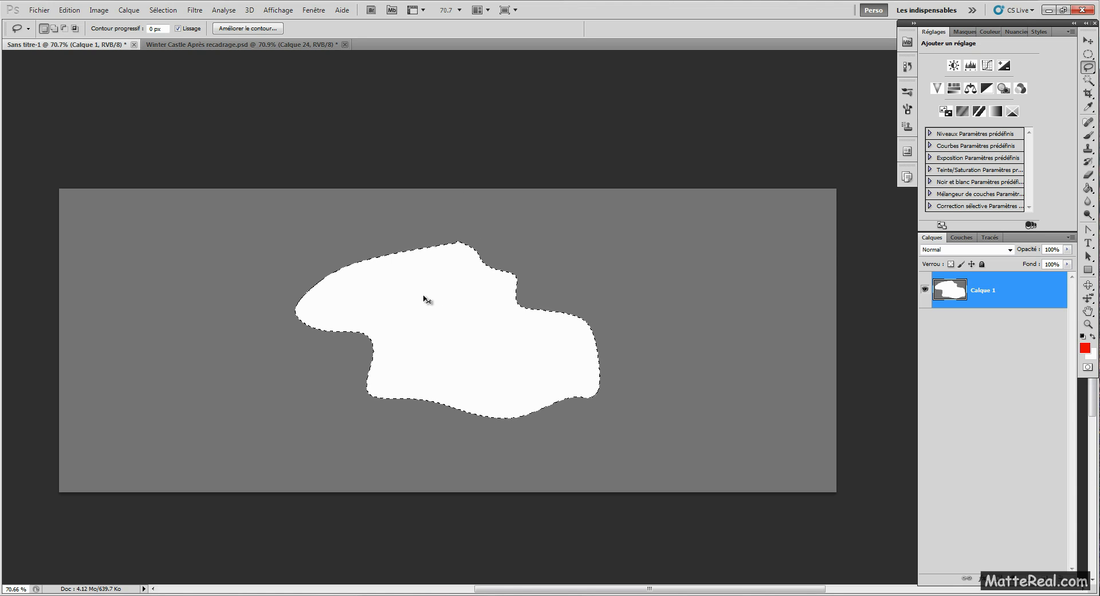
{"action": "key", "text": "alt+BackSpace"}
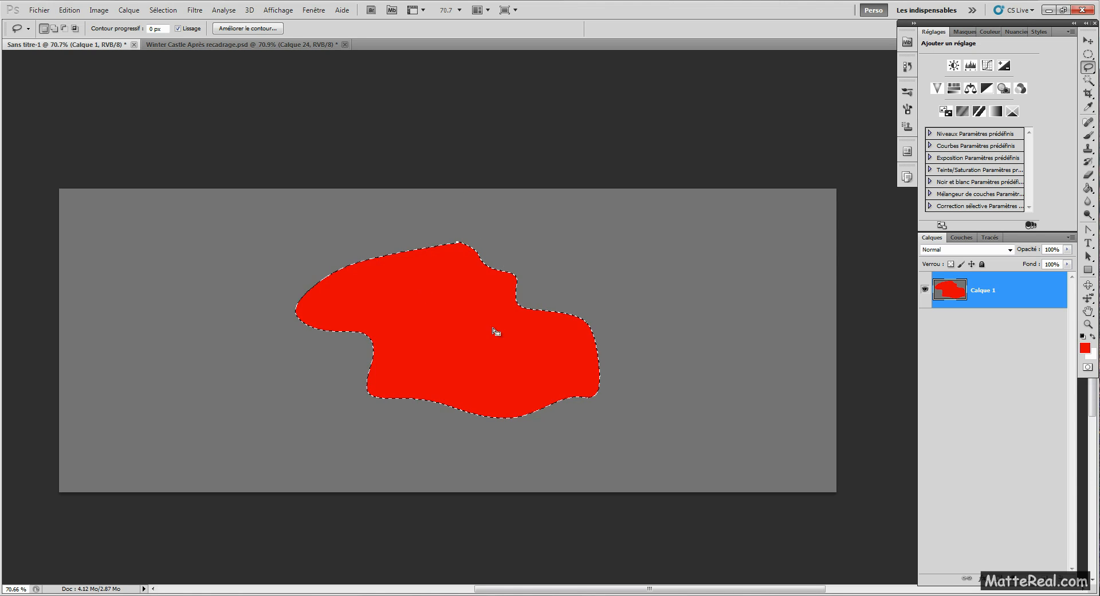